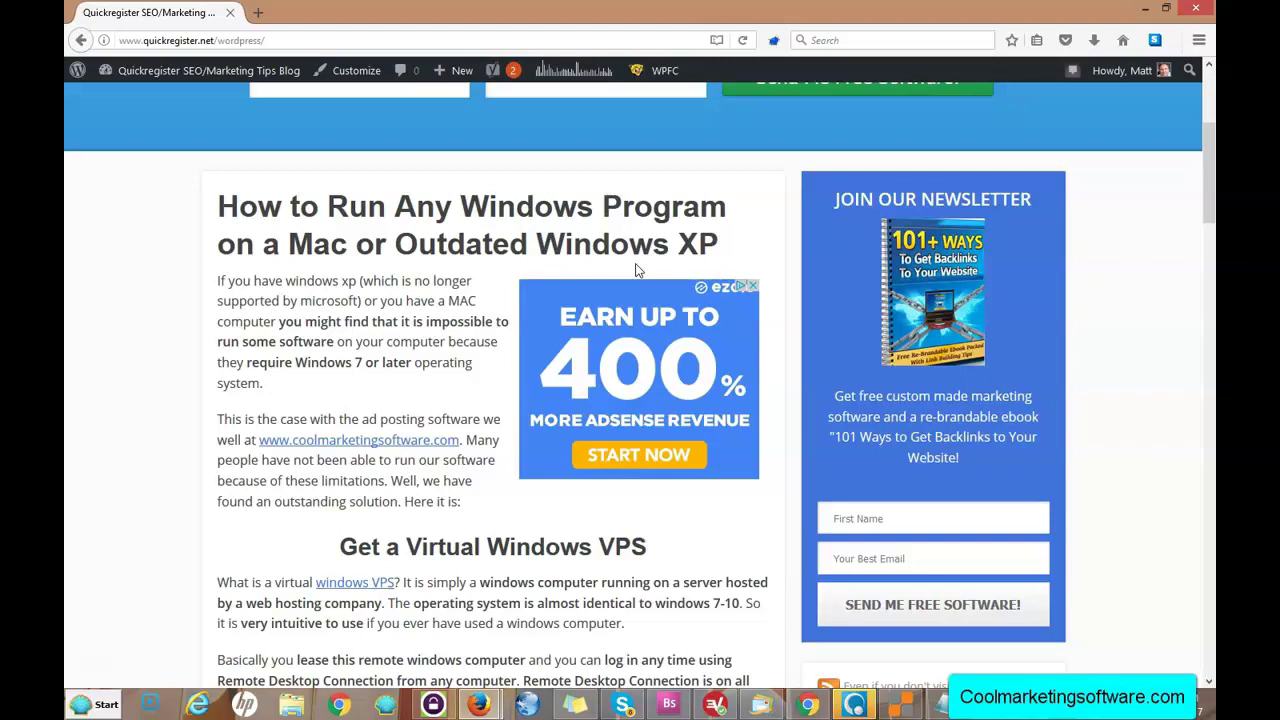
# Search the Windows Start menu for 'remote' and launch Remote Desktop Connection from the results
pyautogui.scroll(-2, 1208, 168)
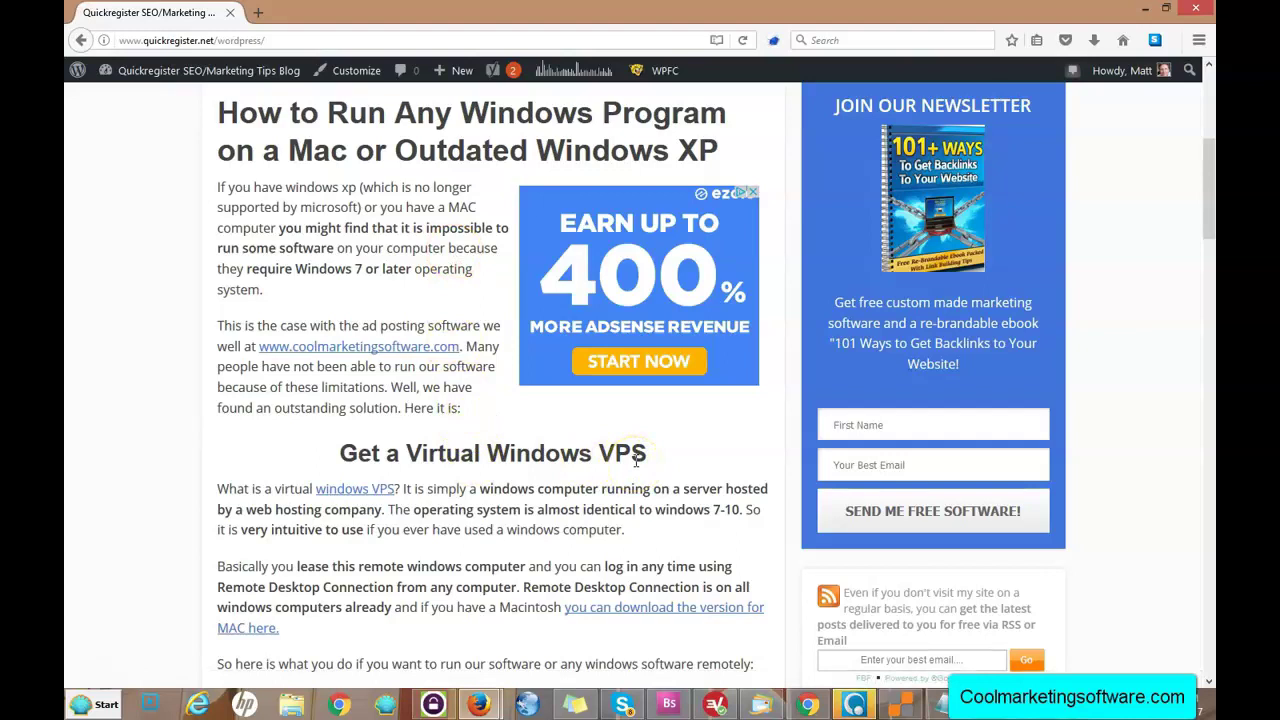
pyautogui.click(90, 705)
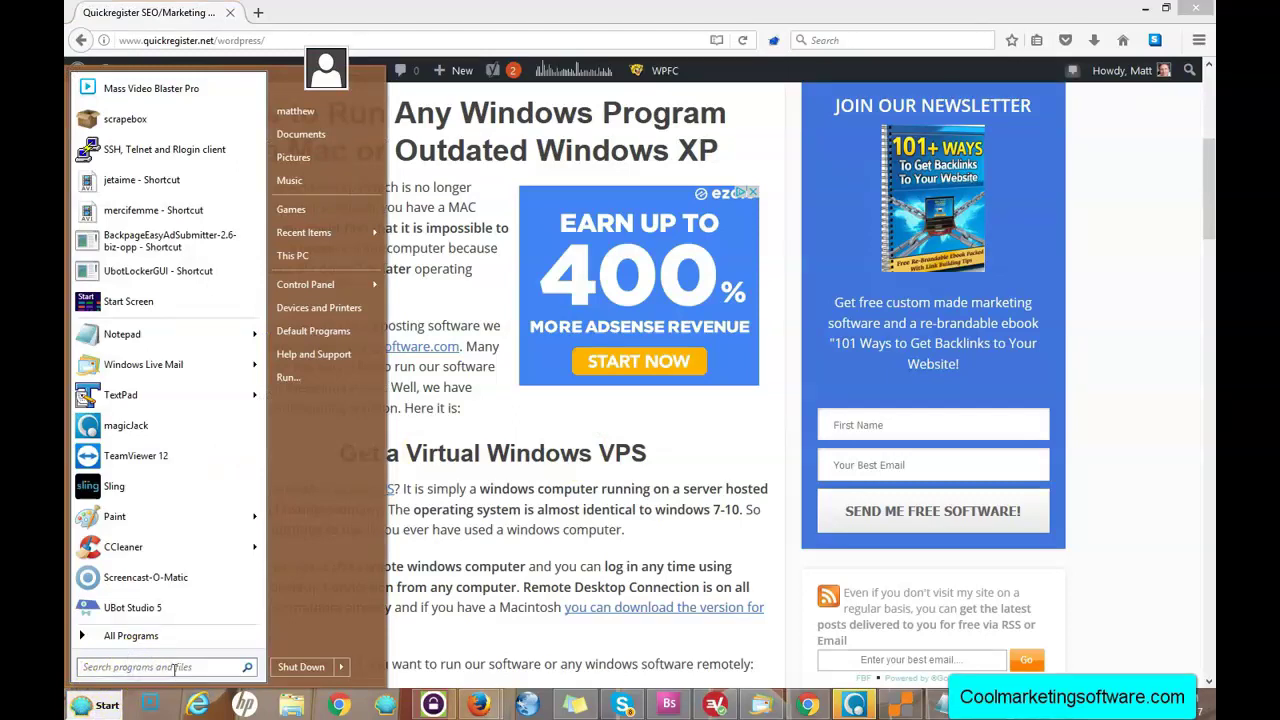
pyautogui.write('wind')
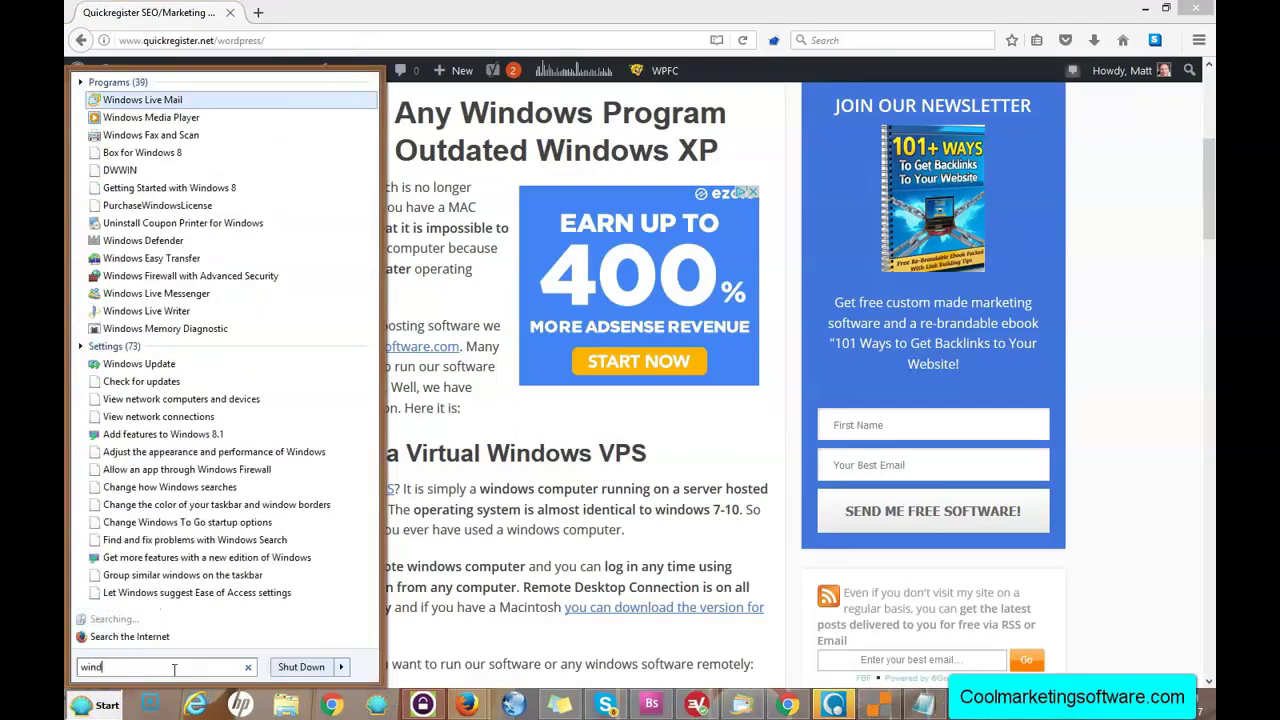
pyautogui.write('ows')
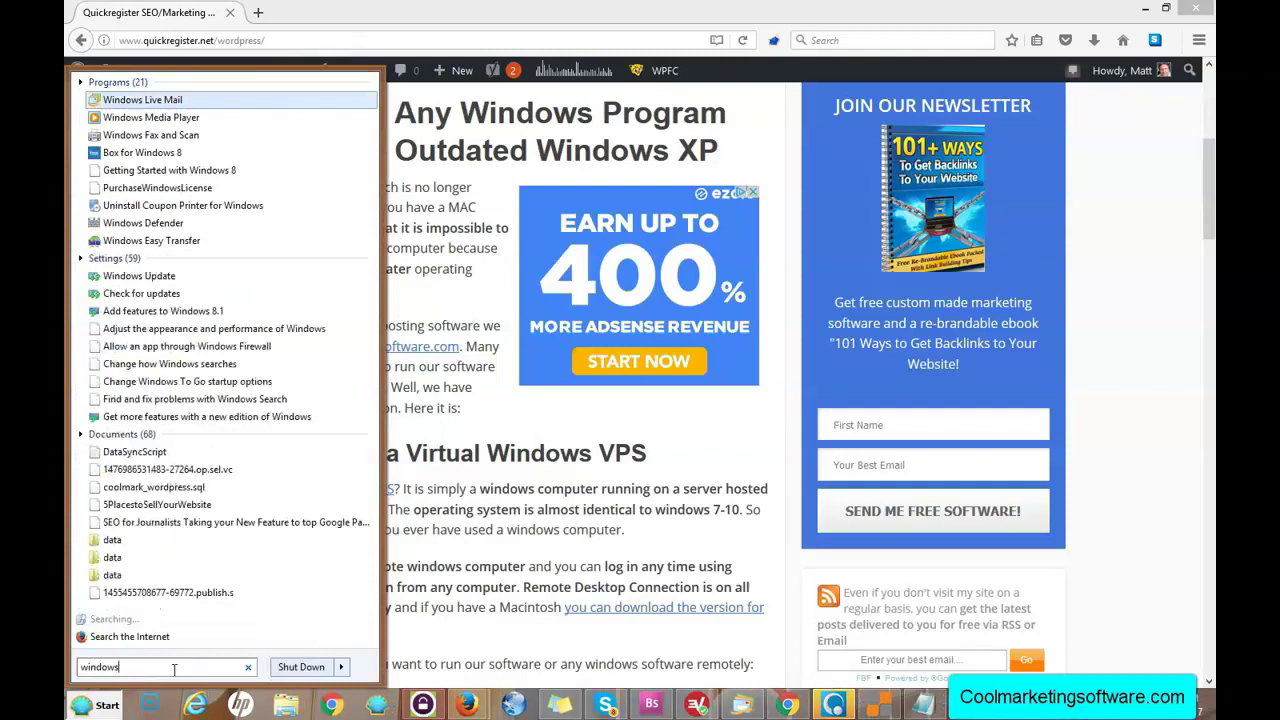
pyautogui.press('BackSpace')
pyautogui.press('BackSpace')
pyautogui.press('BackSpace')
pyautogui.press('BackSpace')
pyautogui.press('BackSpace')
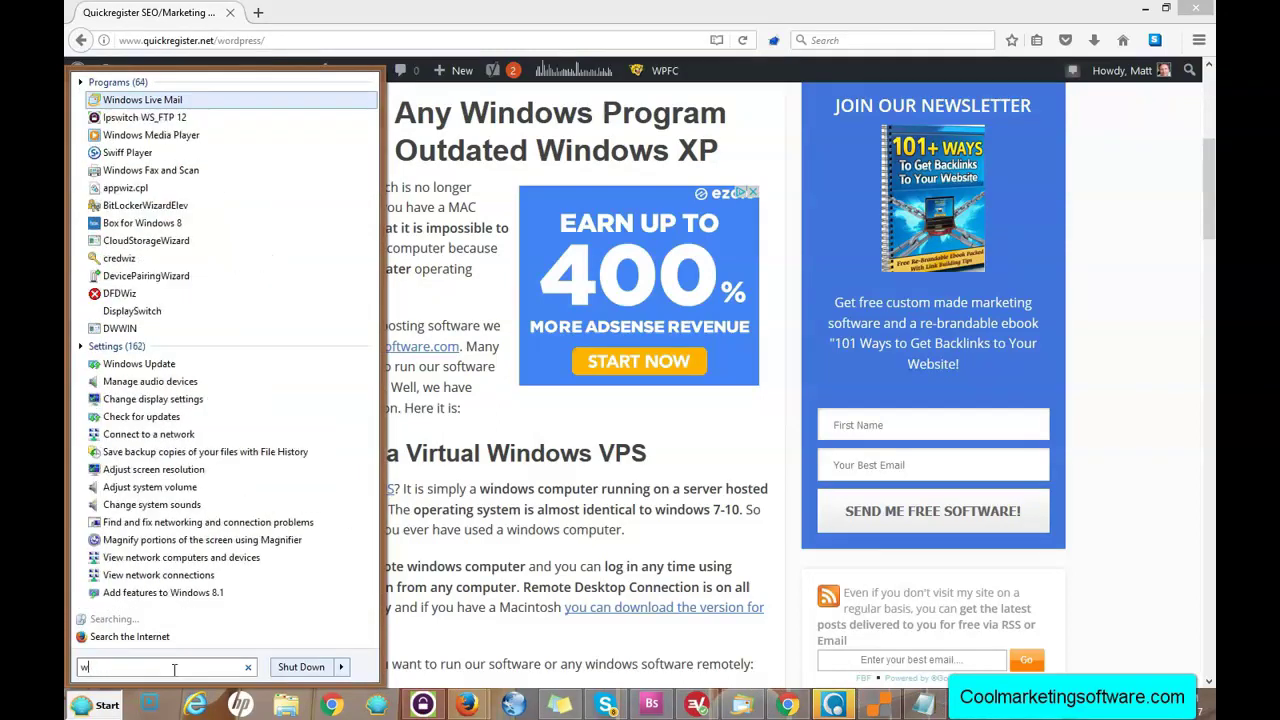
pyautogui.write('remote')
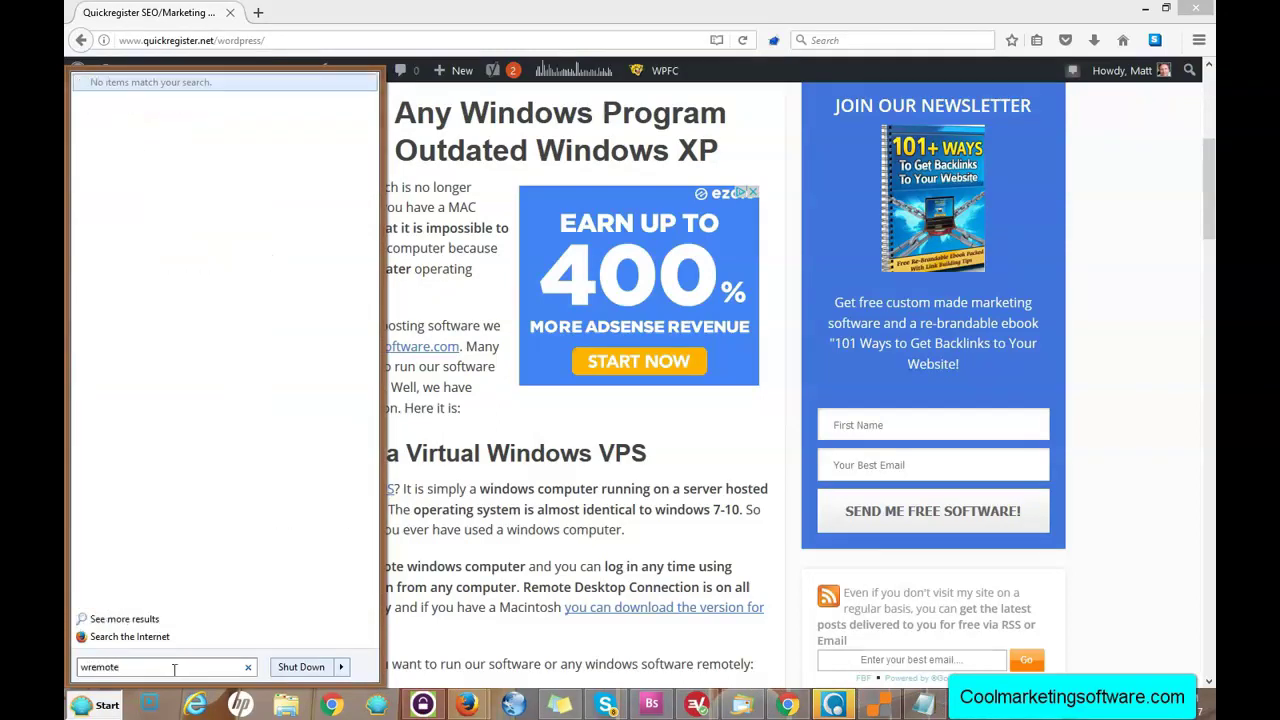
pyautogui.write(' connection')
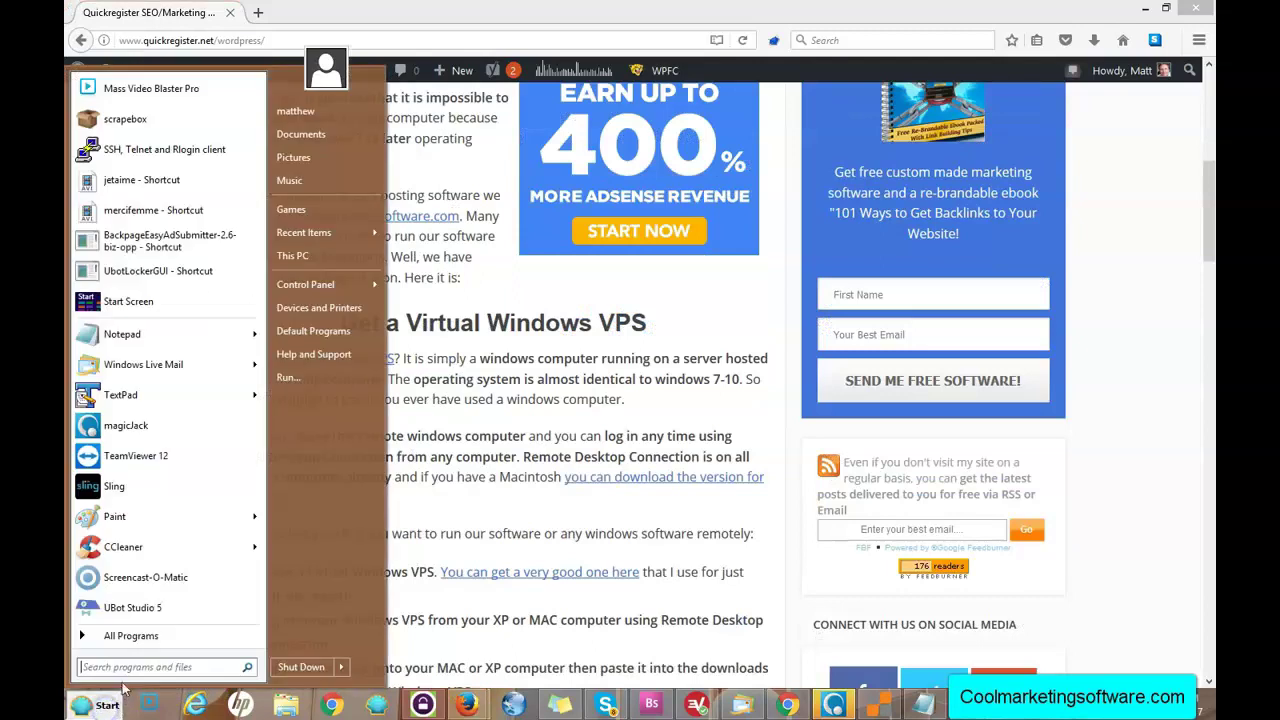
pyautogui.click(162, 668)
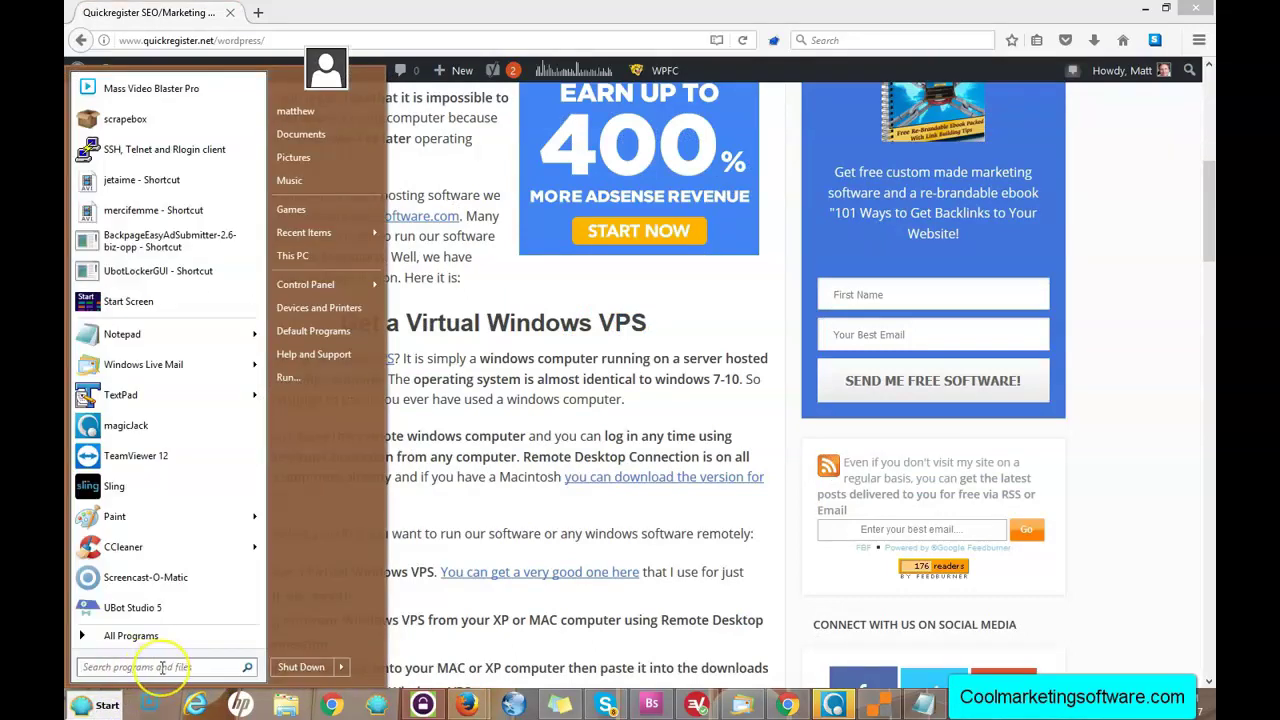
pyautogui.write('remote')
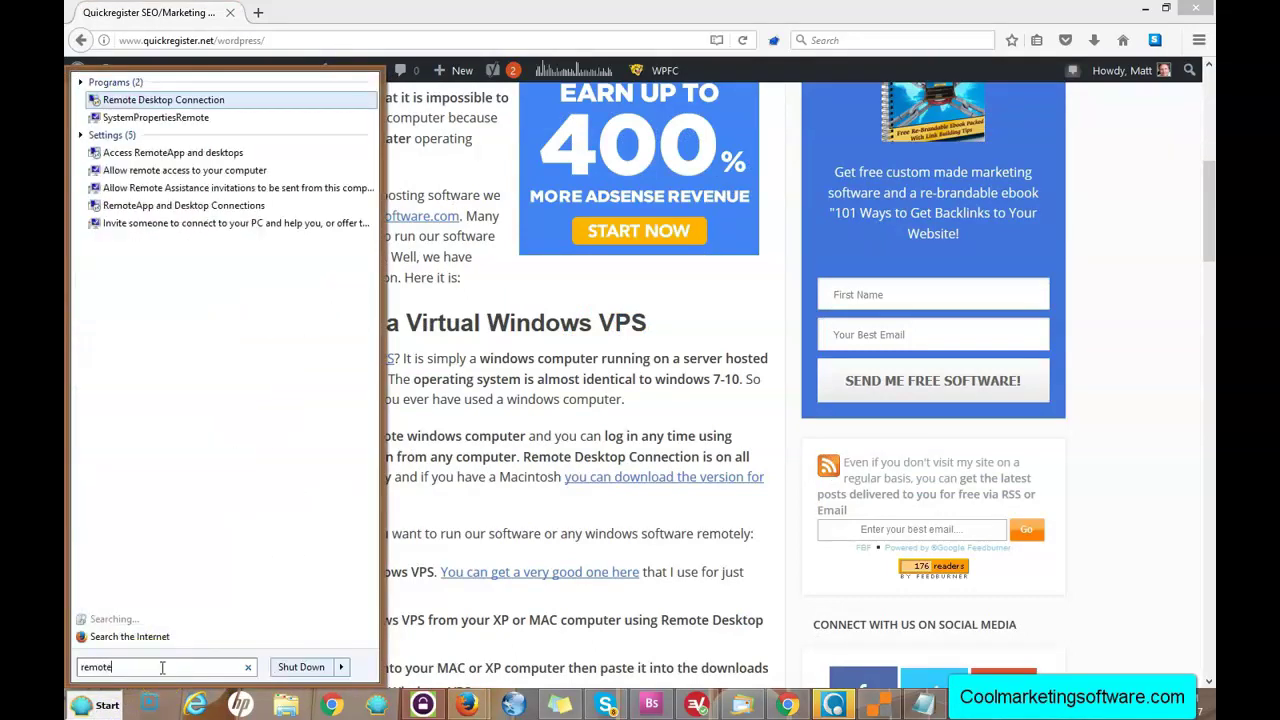
pyautogui.click(143, 85)
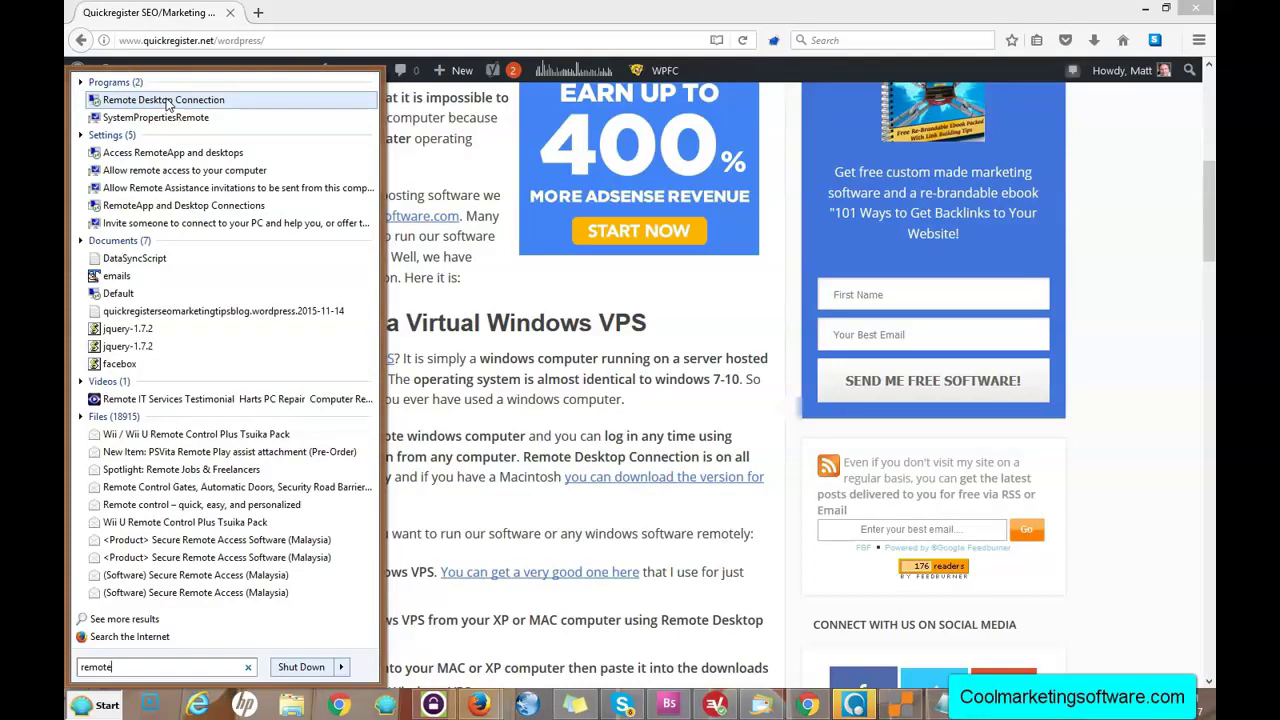
pyautogui.click(165, 100)
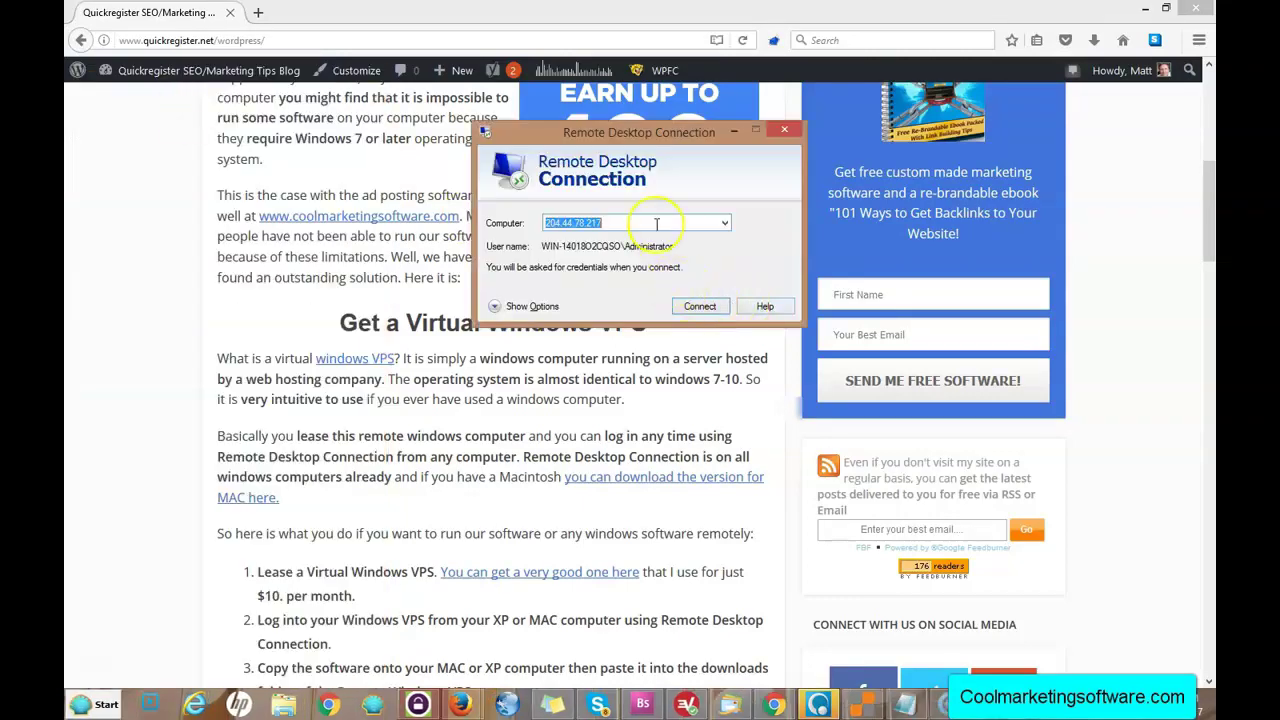
# Copy the IP 173.254.193.2 from the Notepad notes into the Computer field and connect
pyautogui.click(918, 704)
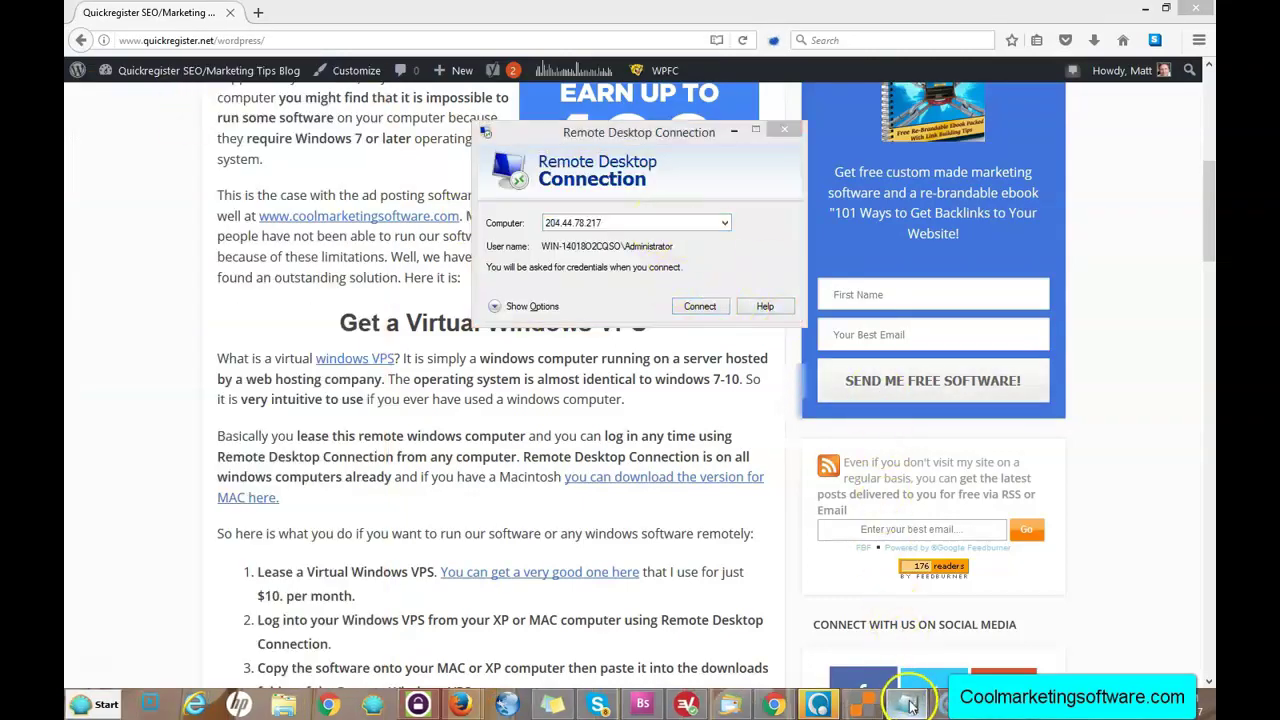
pyautogui.moveTo(806, 387); pyautogui.dragTo(718, 387)
pyautogui.rightClick(755, 378)
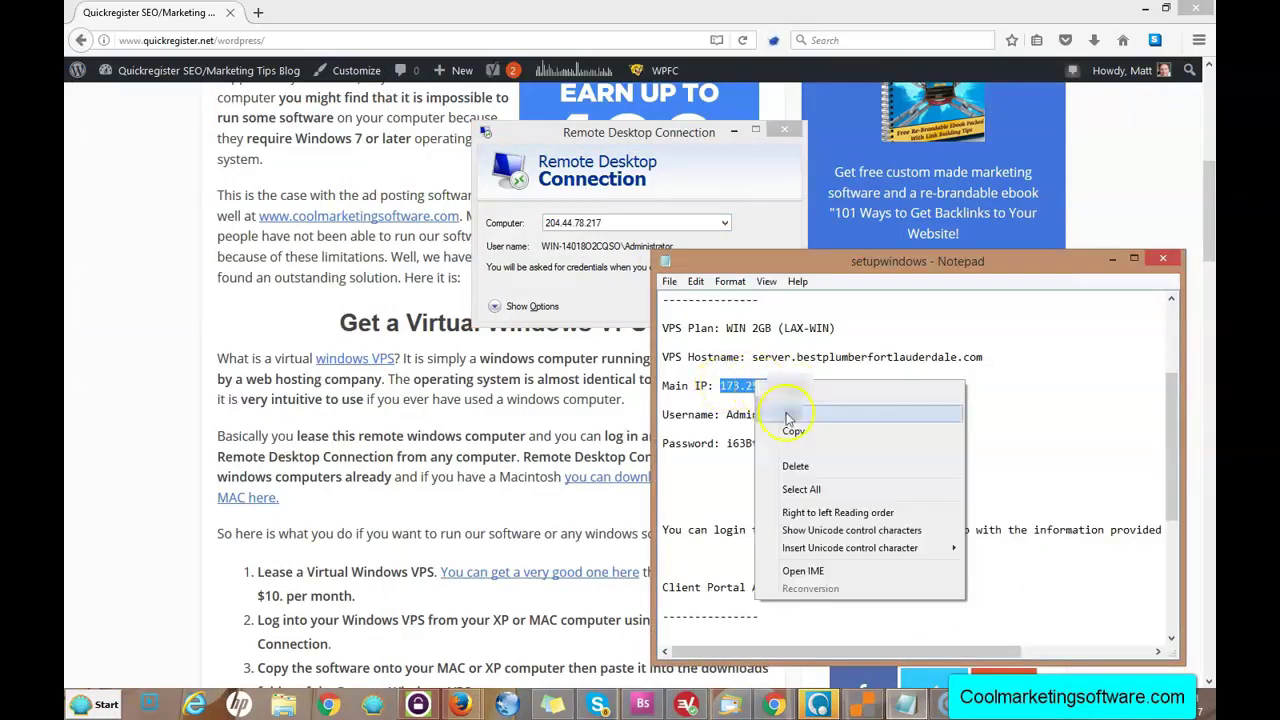
pyautogui.click(797, 432)
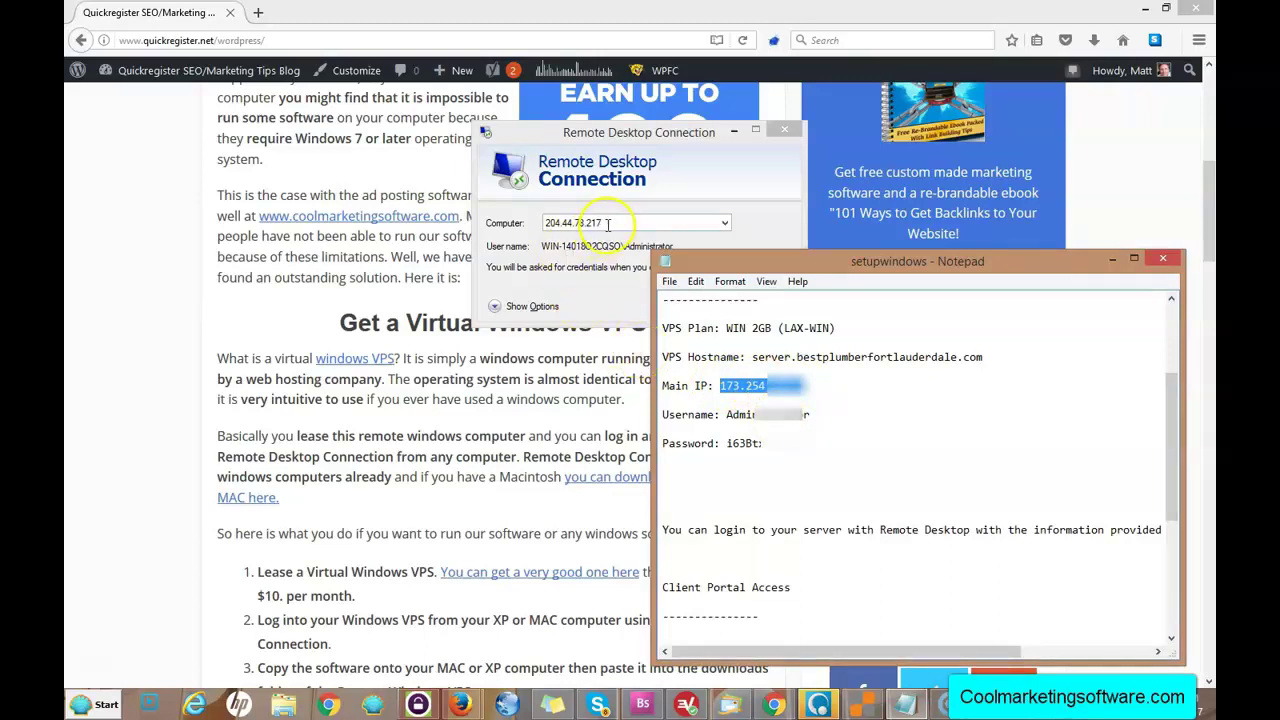
pyautogui.moveTo(604, 222); pyautogui.dragTo(535, 222)
pyautogui.rightClick(545, 226)
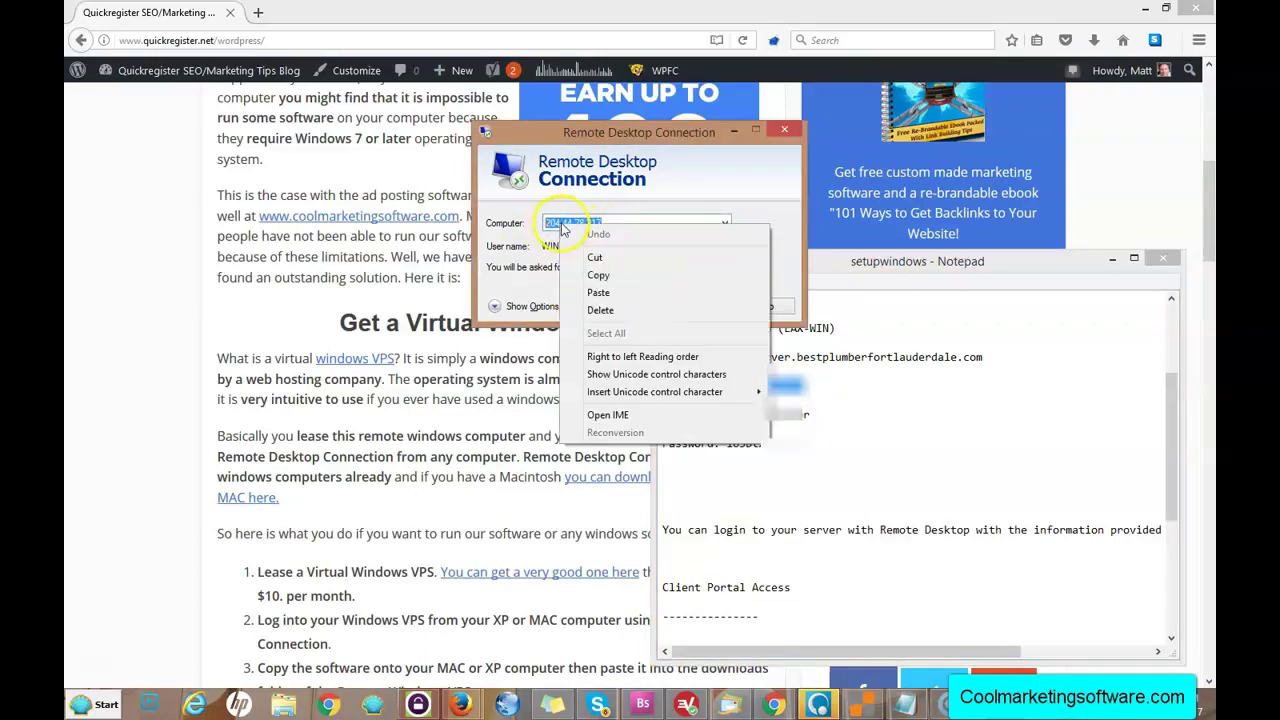
pyautogui.click(594, 290)
pyautogui.click(690, 306)
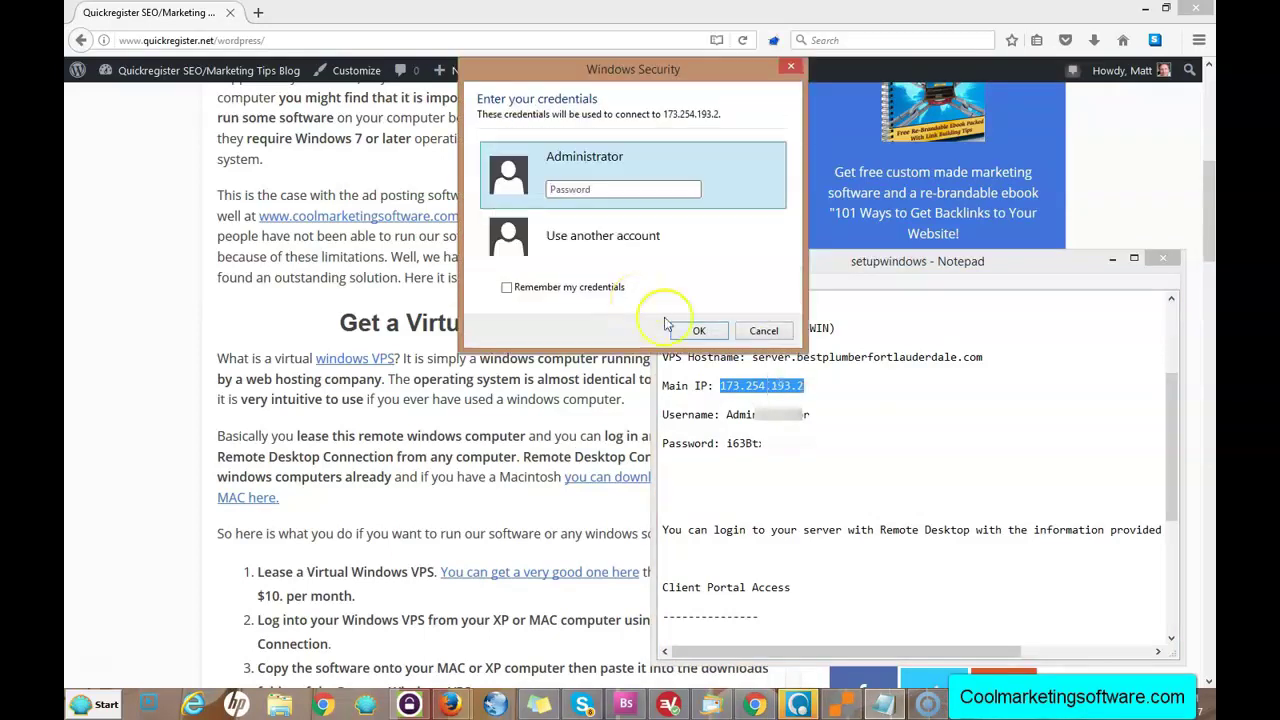
# Paste the server password from the notes into the login prompt and accept the certificate warning
pyautogui.moveTo(806, 443); pyautogui.dragTo(740, 445)
pyautogui.rightClick(738, 447)
pyautogui.click(772, 492)
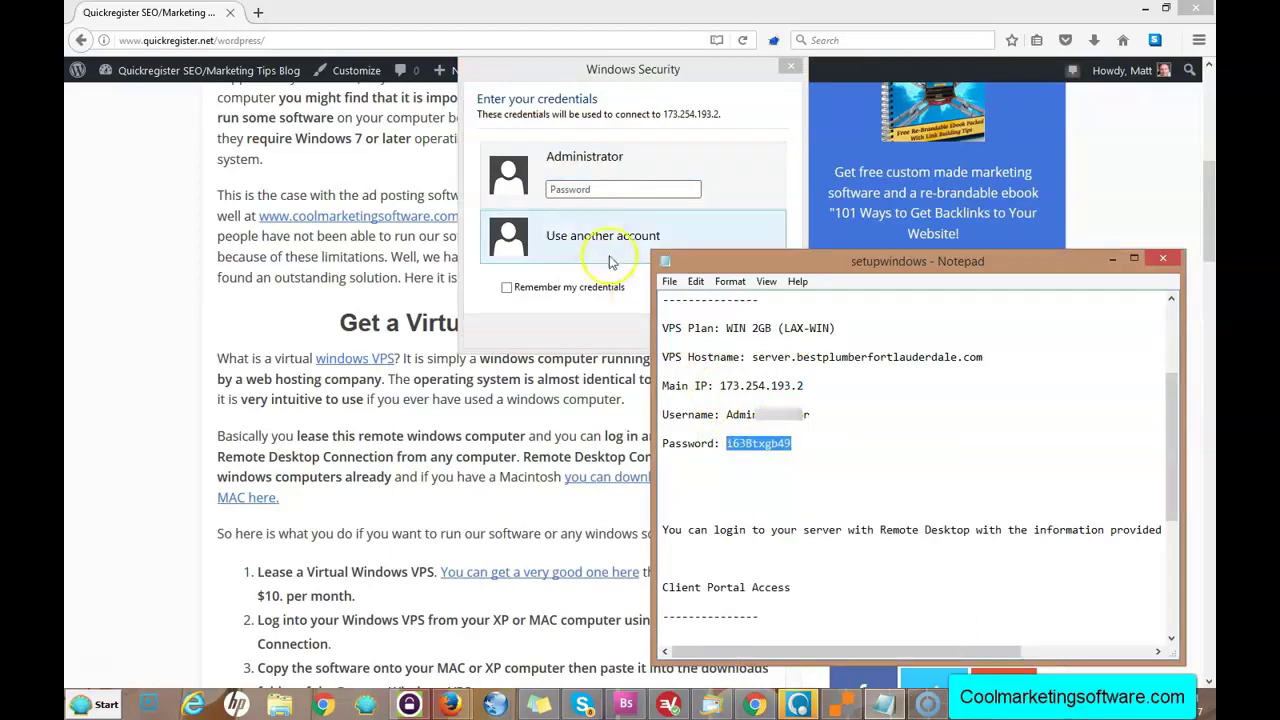
pyautogui.click(577, 194)
pyautogui.rightClick(585, 190)
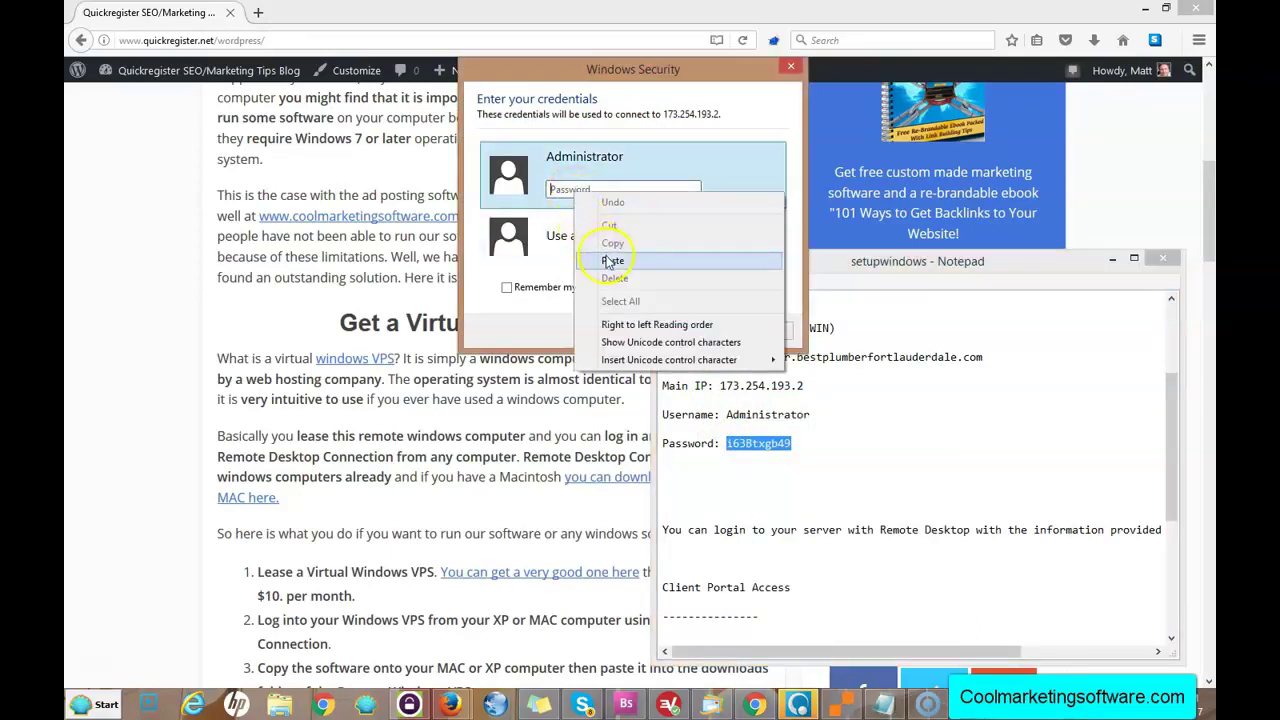
pyautogui.click(630, 254)
pyautogui.click(690, 330)
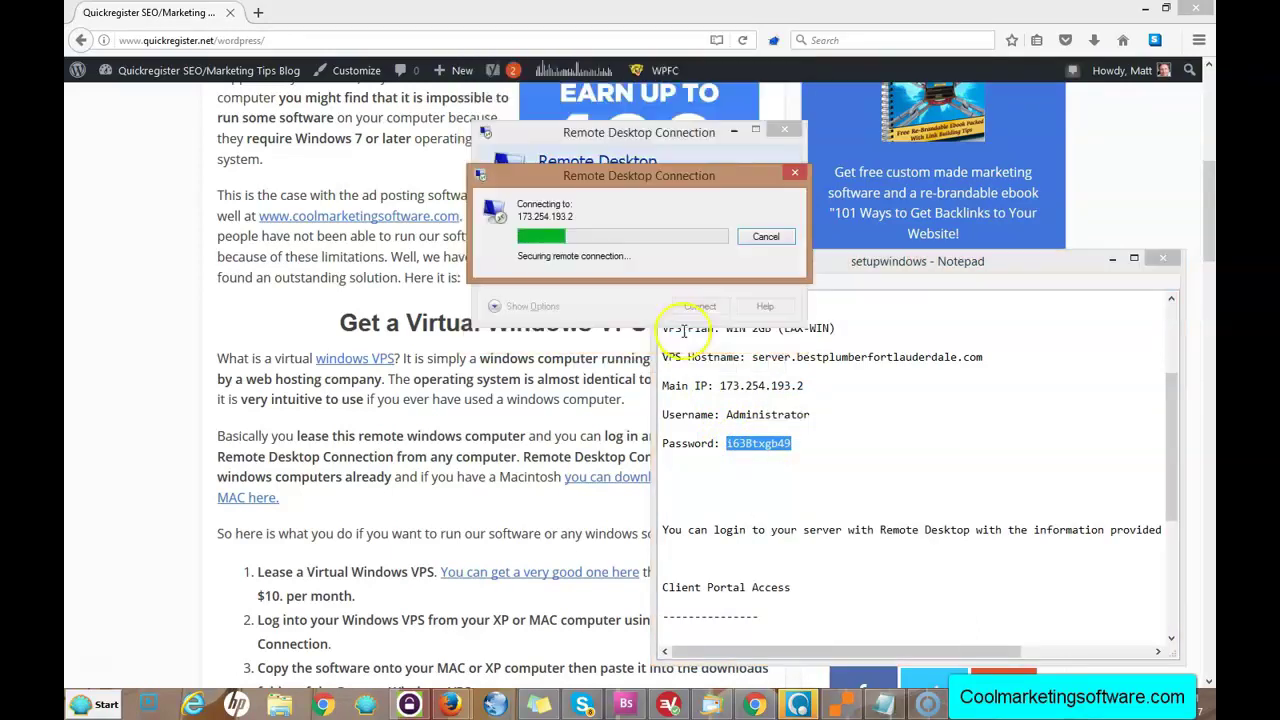
pyautogui.click(1112, 259)
pyautogui.click(692, 362)
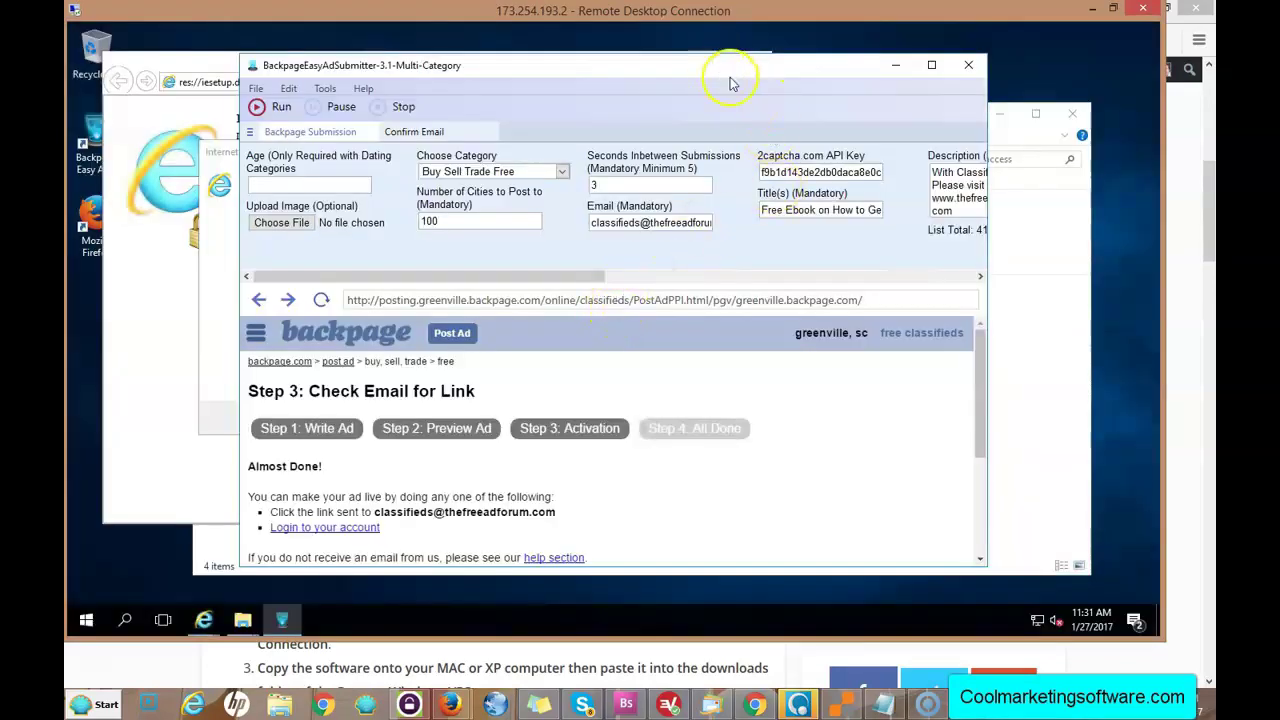
# Move the BackpageEasyAdSubmitter window aside, then close the Internet Explorer 11 setup prompt and its window
pyautogui.moveTo(712, 78); pyautogui.dragTo(770, 95)
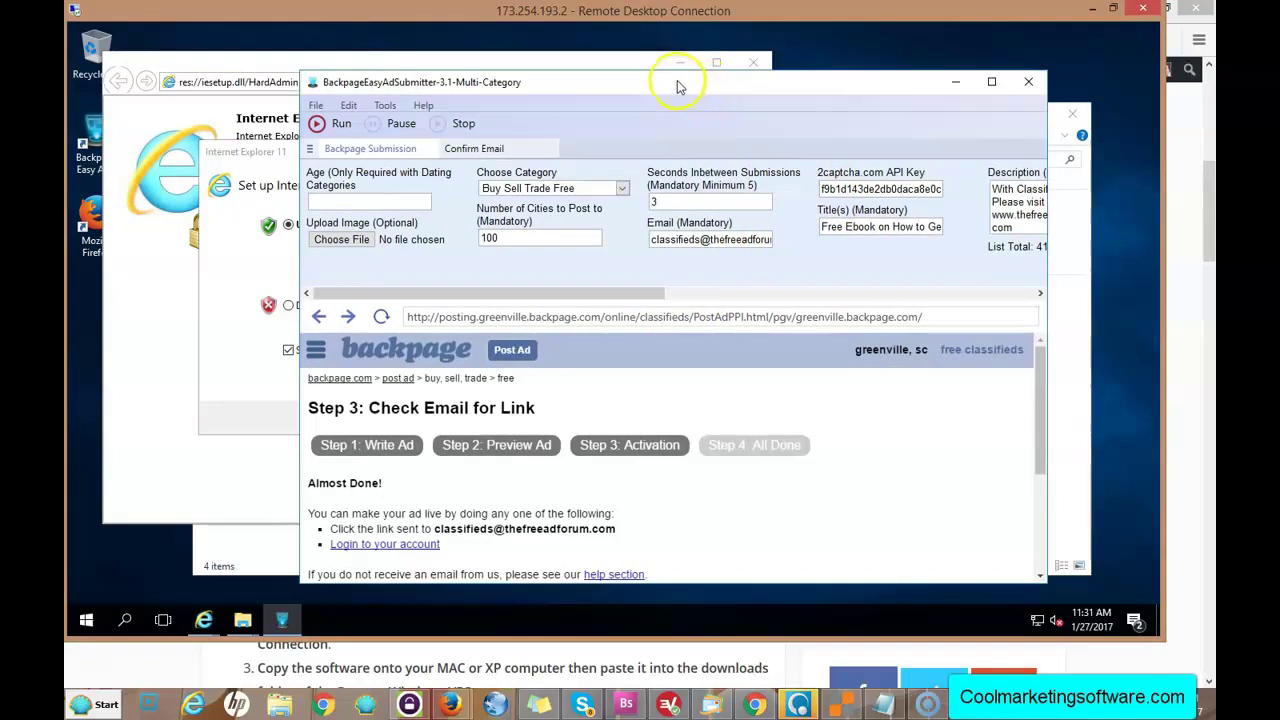
pyautogui.click(746, 66)
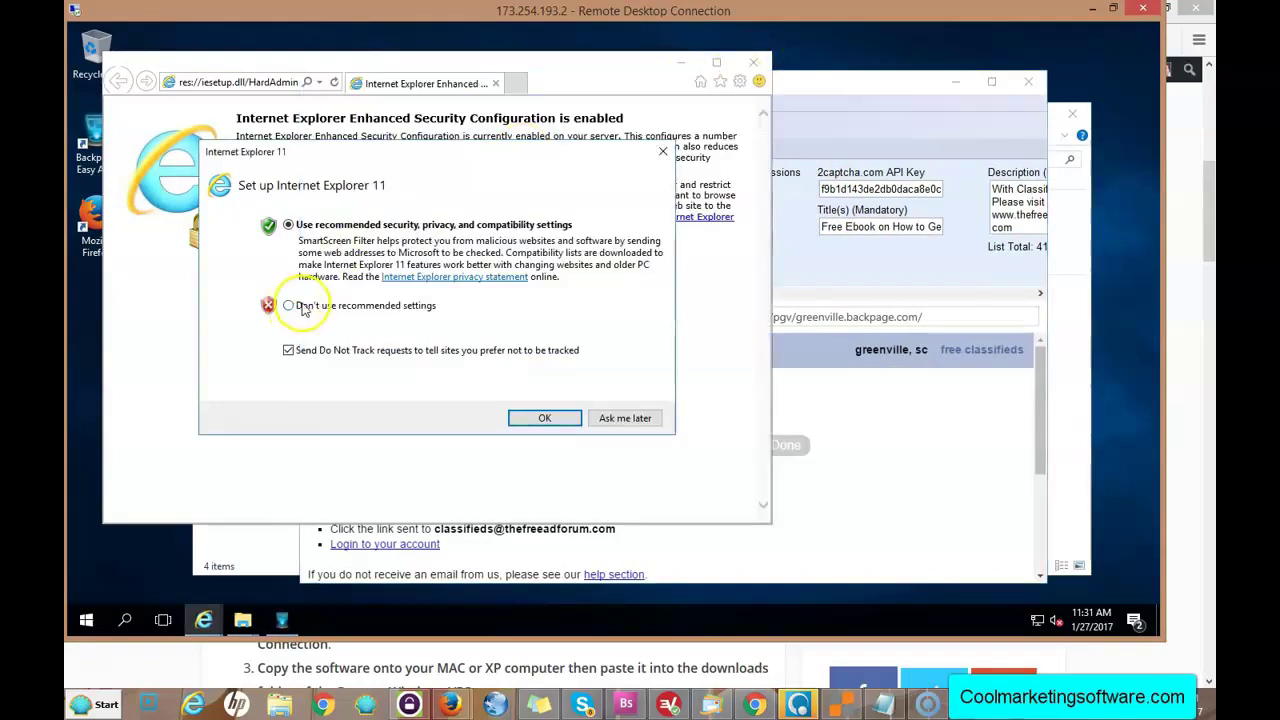
pyautogui.click(662, 154)
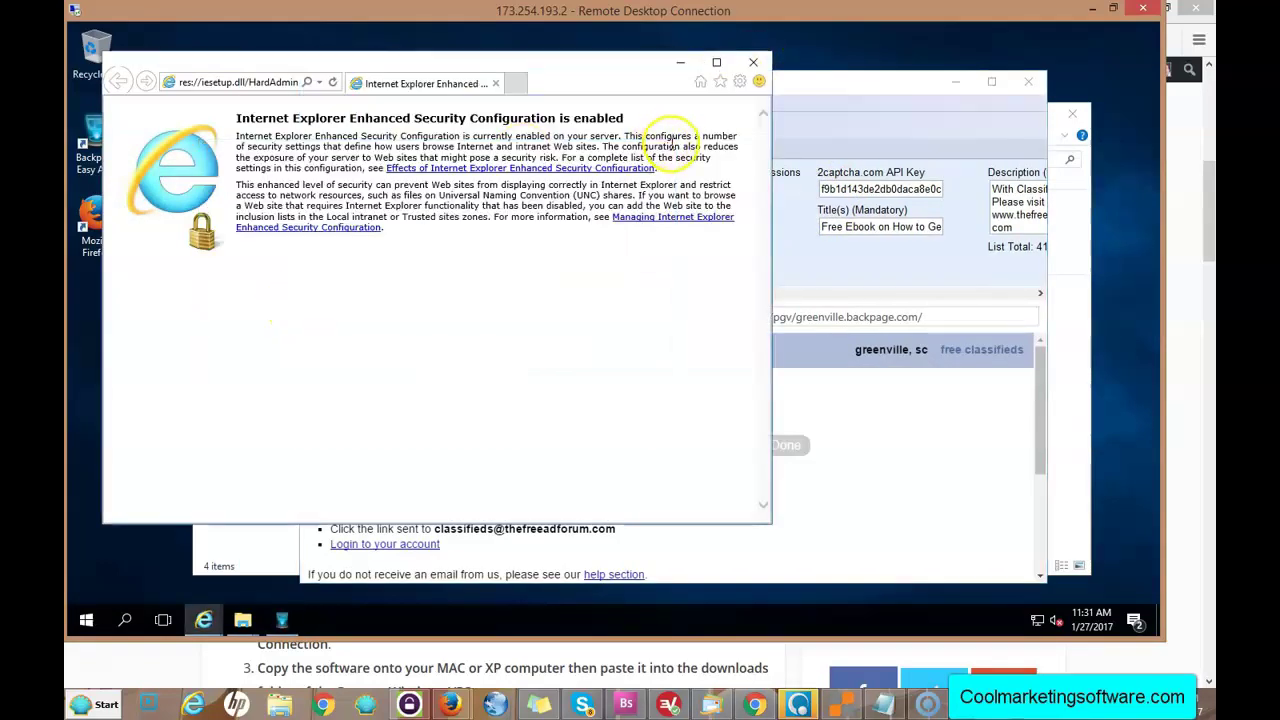
pyautogui.click(755, 65)
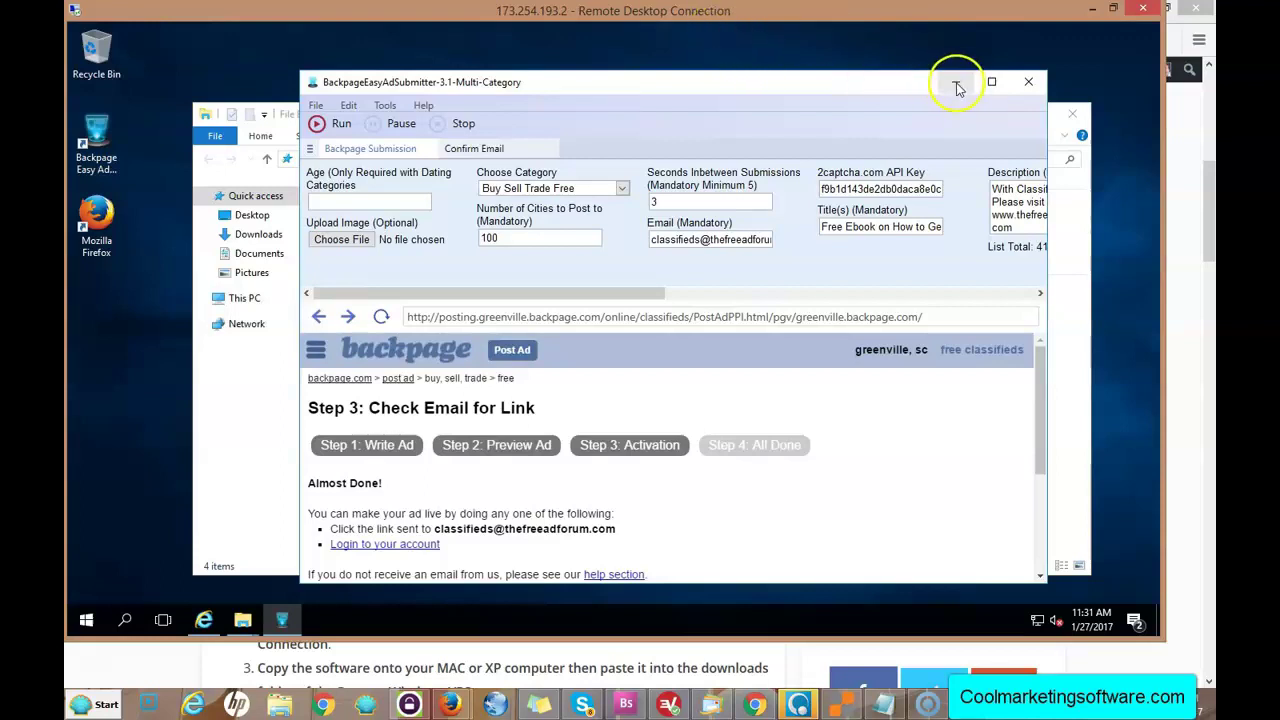
# Minimize the ad submitter and browse to the VPS Downloads folder through This PC and Local Disk (C:)
pyautogui.click(957, 88)
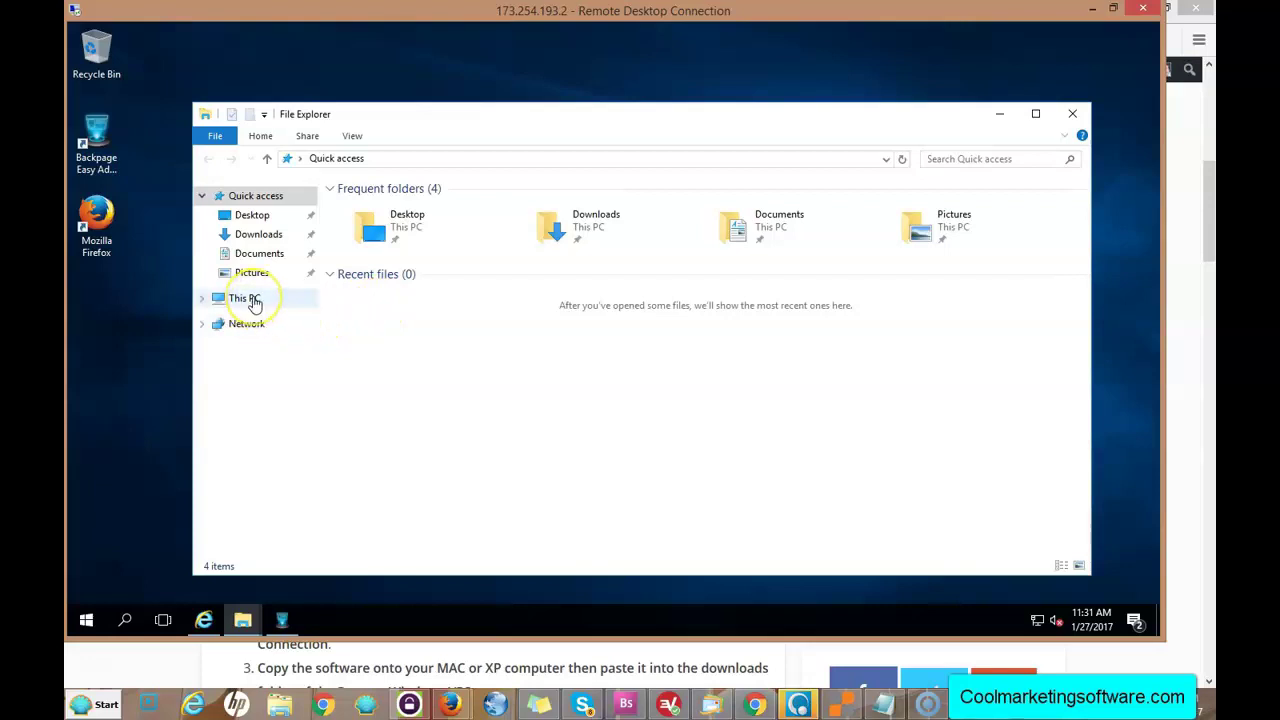
pyautogui.click(245, 298)
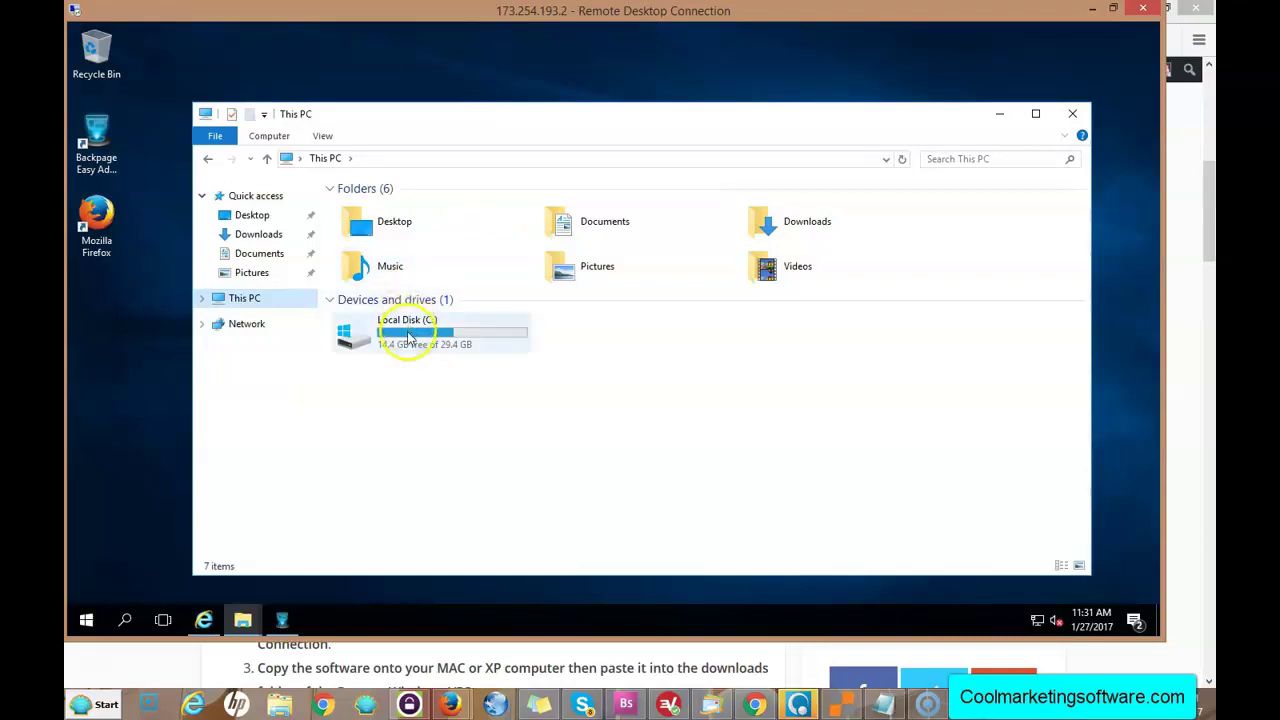
pyautogui.doubleClick(410, 335)
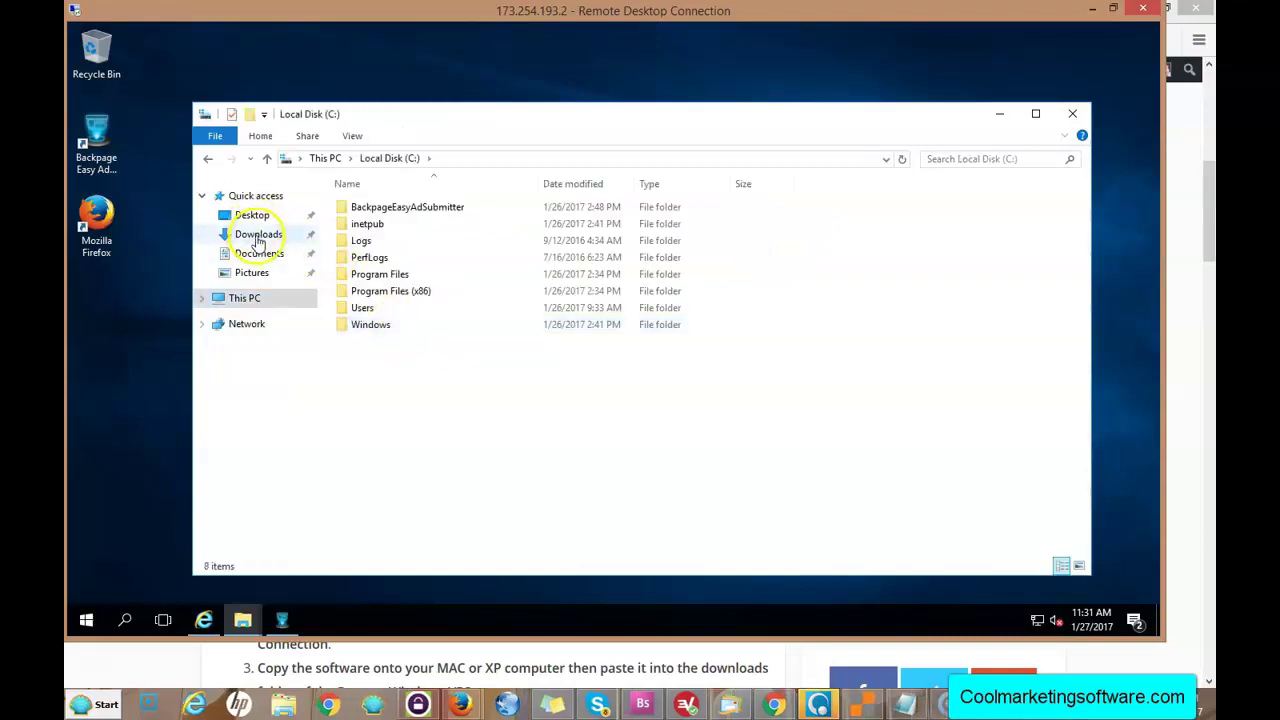
pyautogui.click(256, 236)
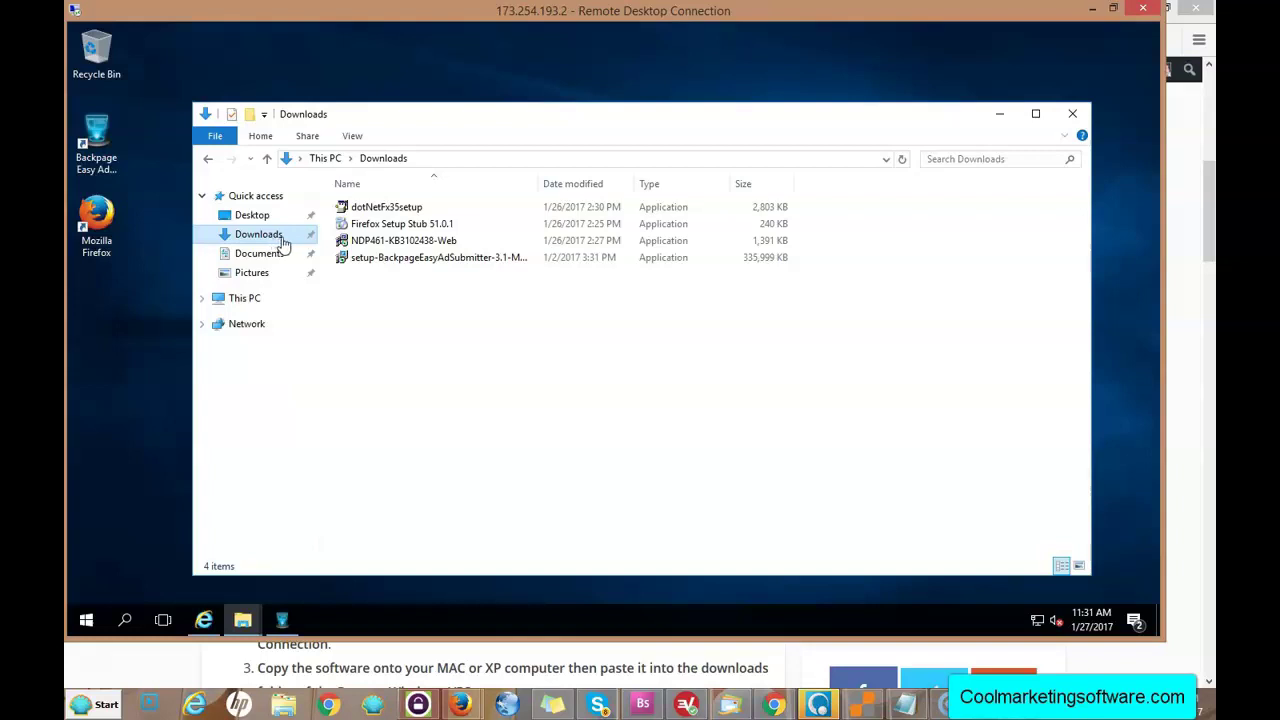
pyautogui.click(296, 240)
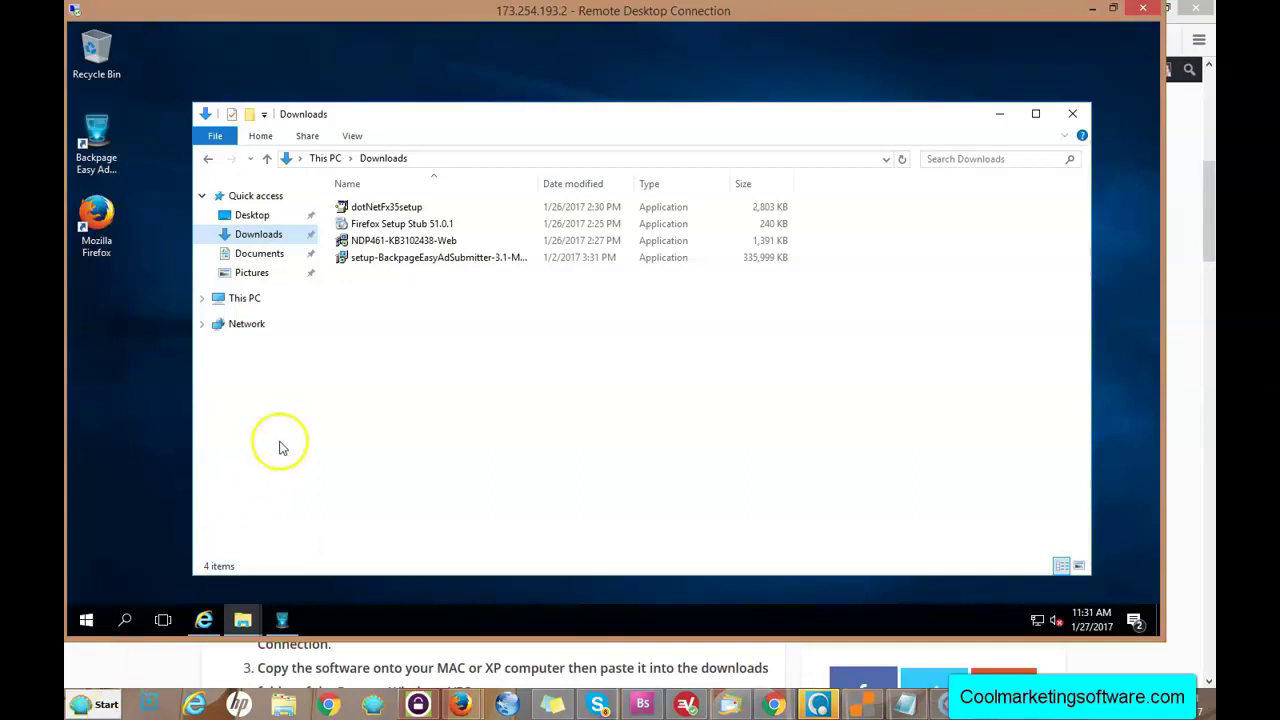
# Copy setup-BackpageEasyAdSubmitter-3.0-Multi_Category.exe from the local computer's Downloads folder
pyautogui.click(107, 705)
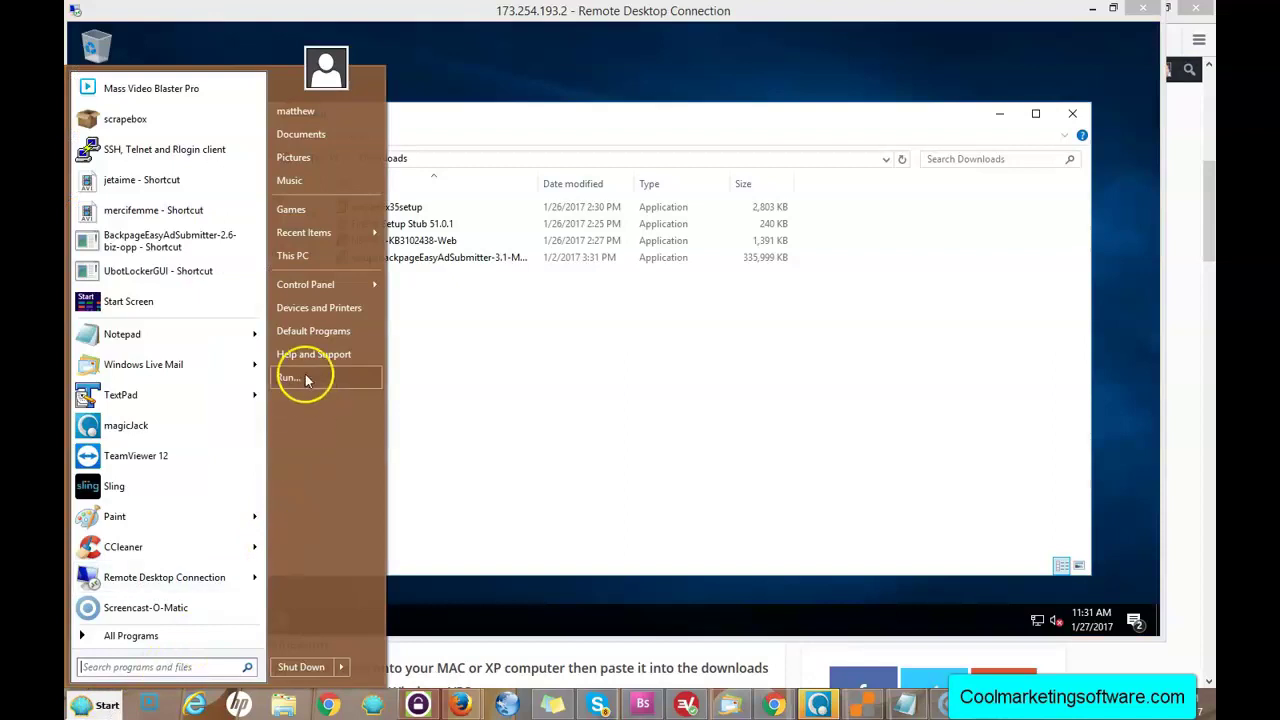
pyautogui.click(306, 266)
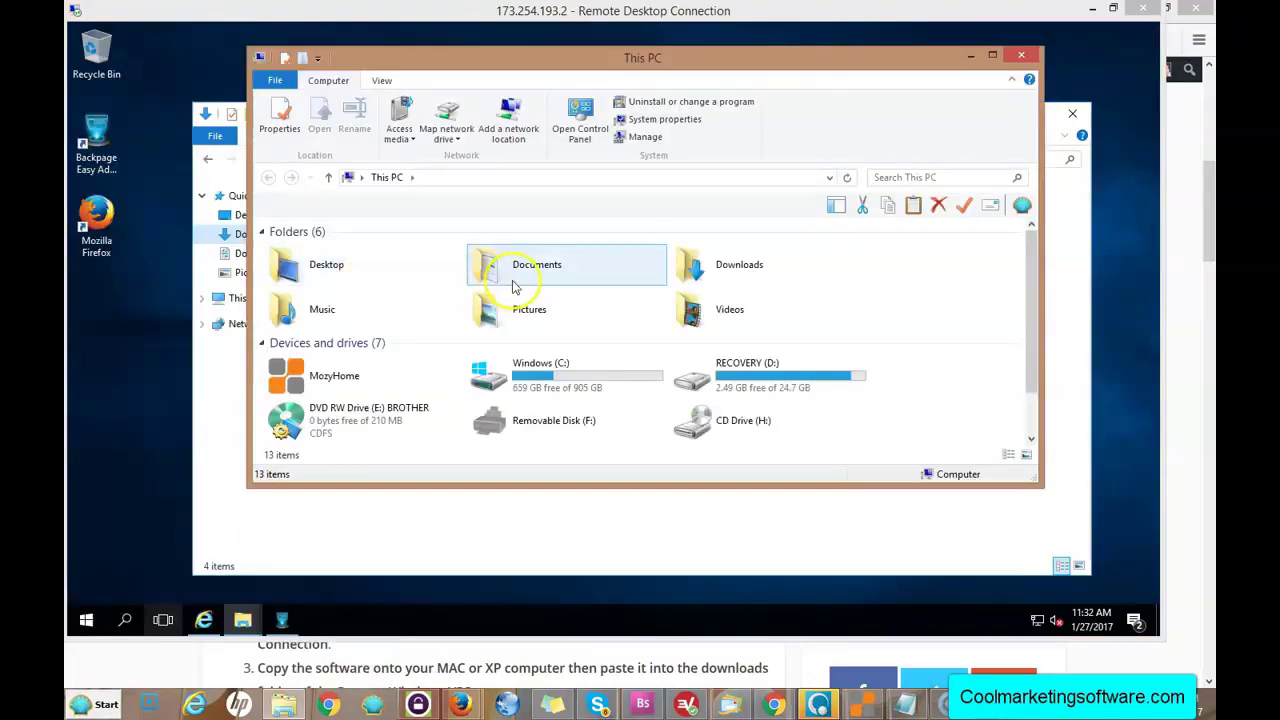
pyautogui.doubleClick(750, 268)
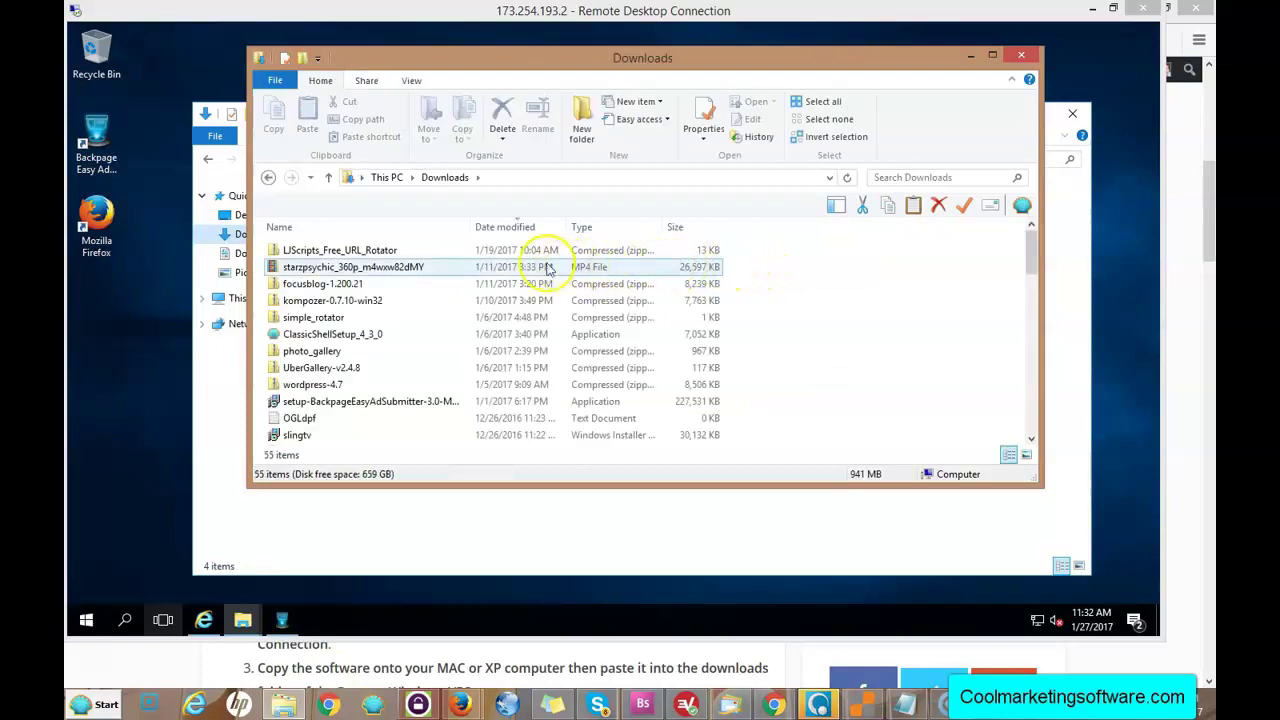
pyautogui.rightClick(383, 401)
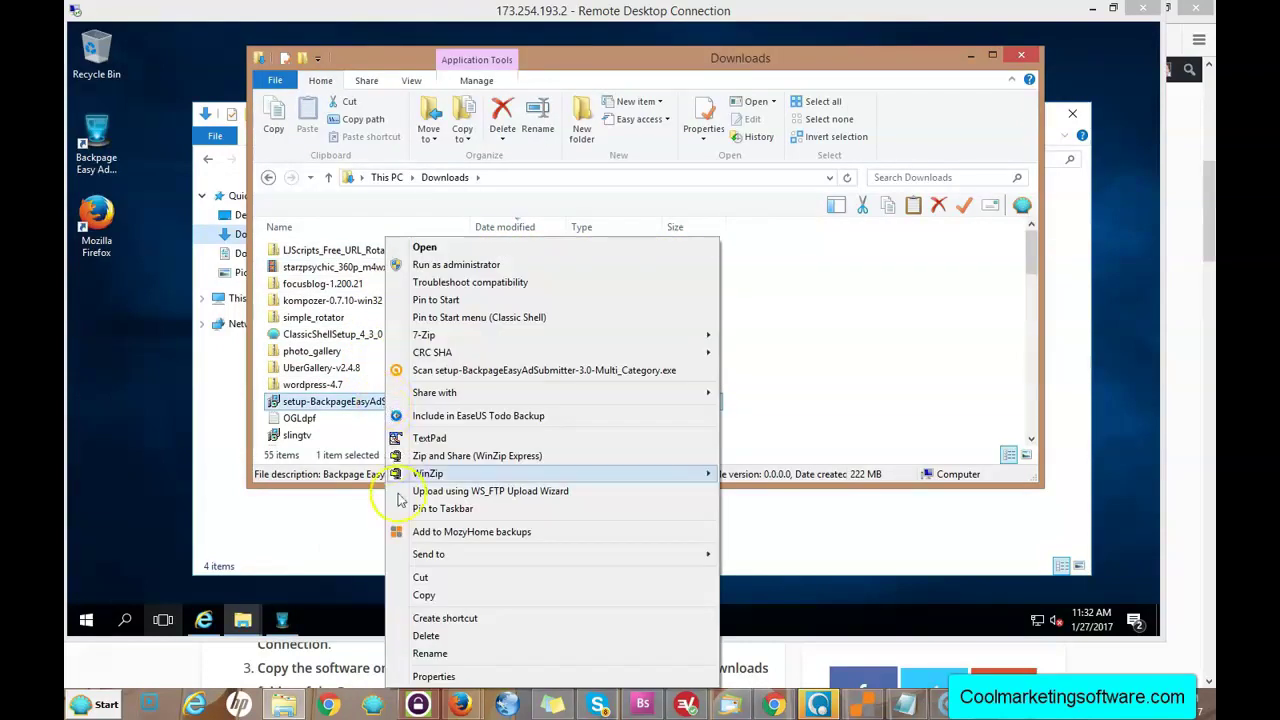
pyautogui.click(425, 596)
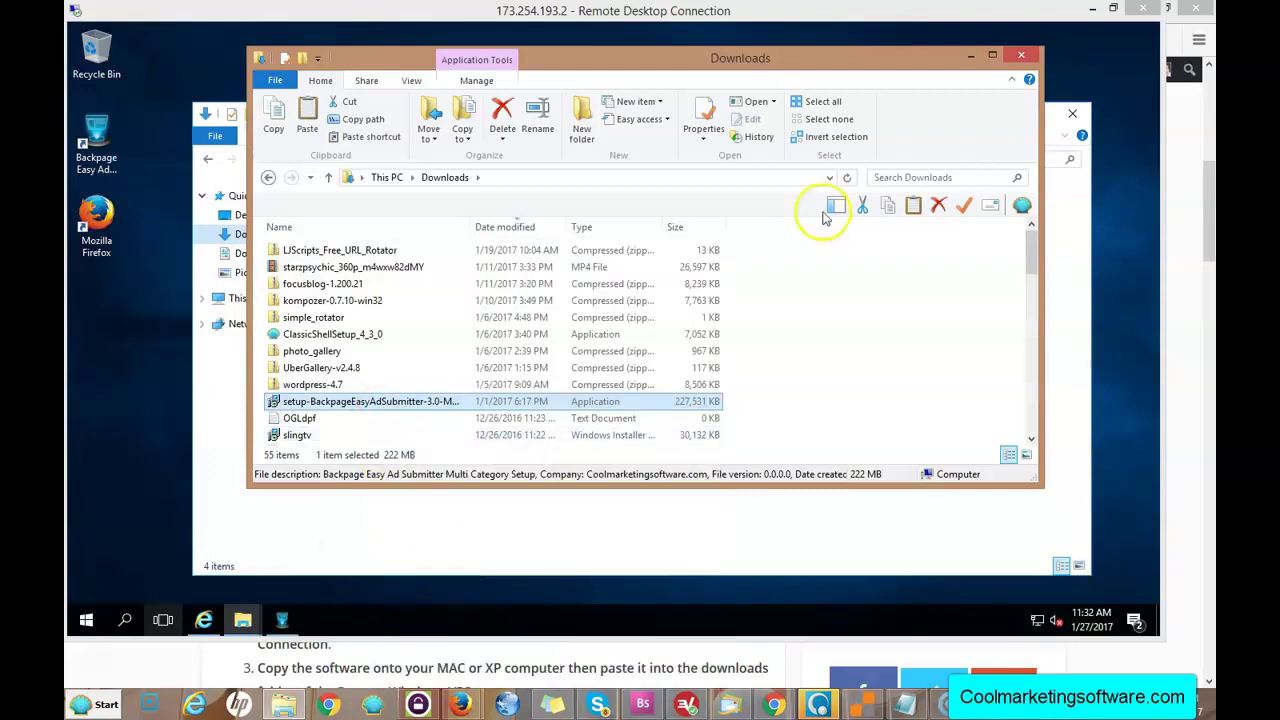
# Back in the remote session, inspect the 3.1 setup file's options, then bring up BackpageEasyAdSubmitter 3.1
pyautogui.click(970, 55)
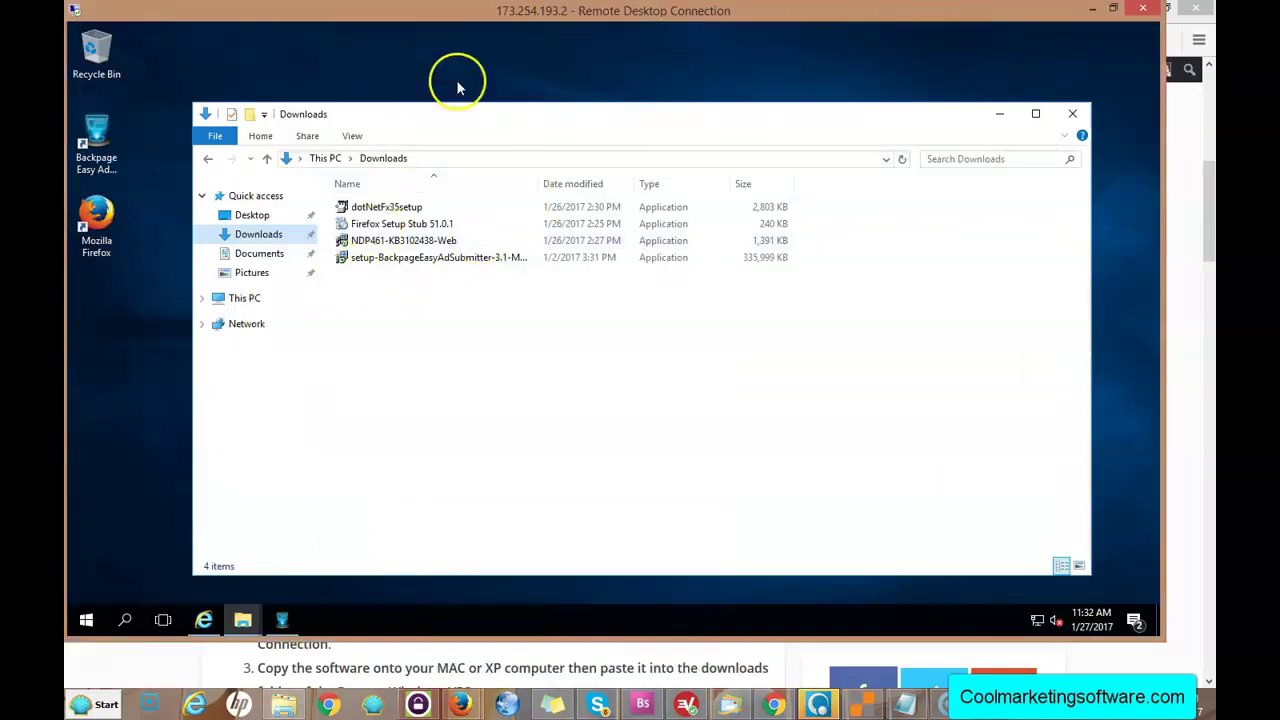
pyautogui.rightClick(407, 318)
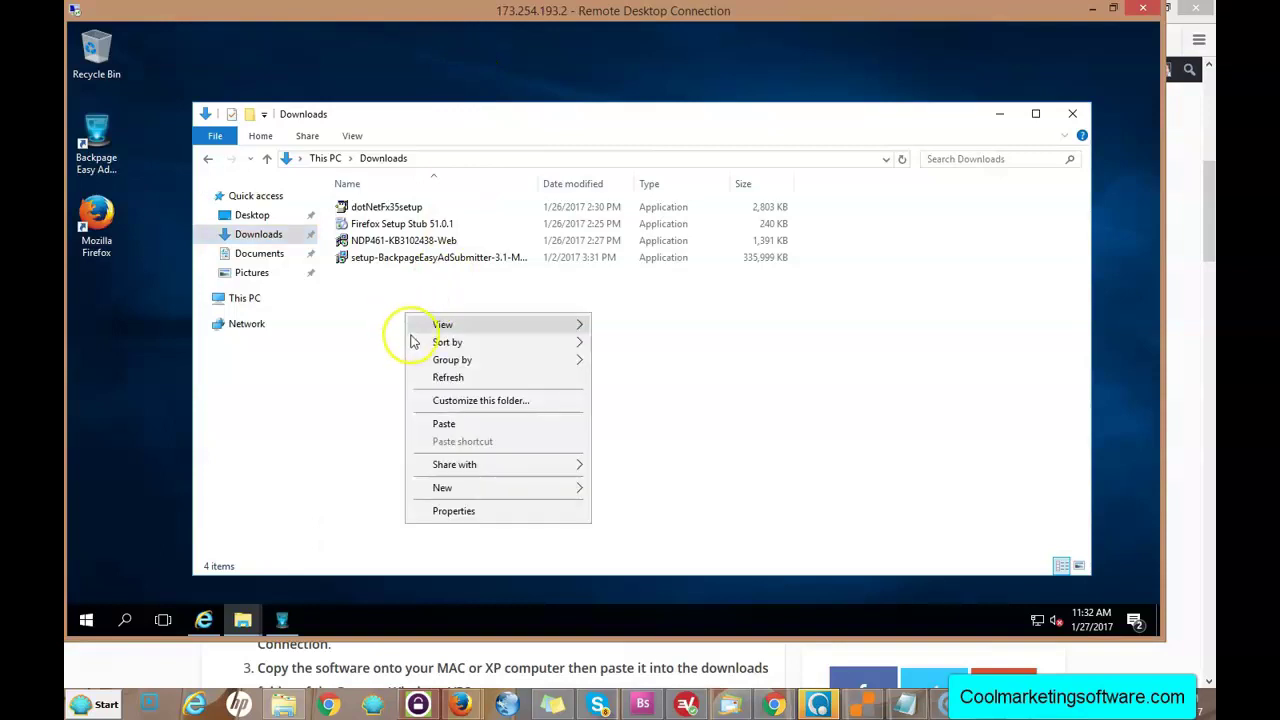
pyautogui.click(352, 262)
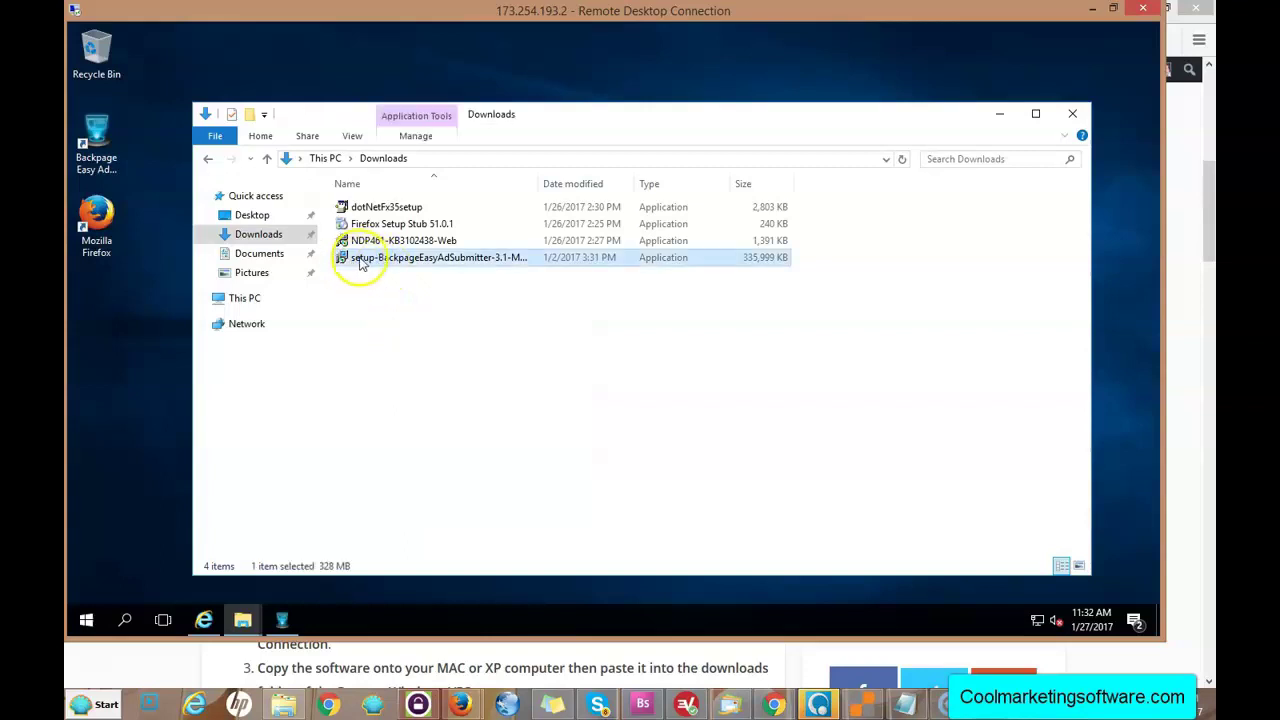
pyautogui.rightClick(365, 260)
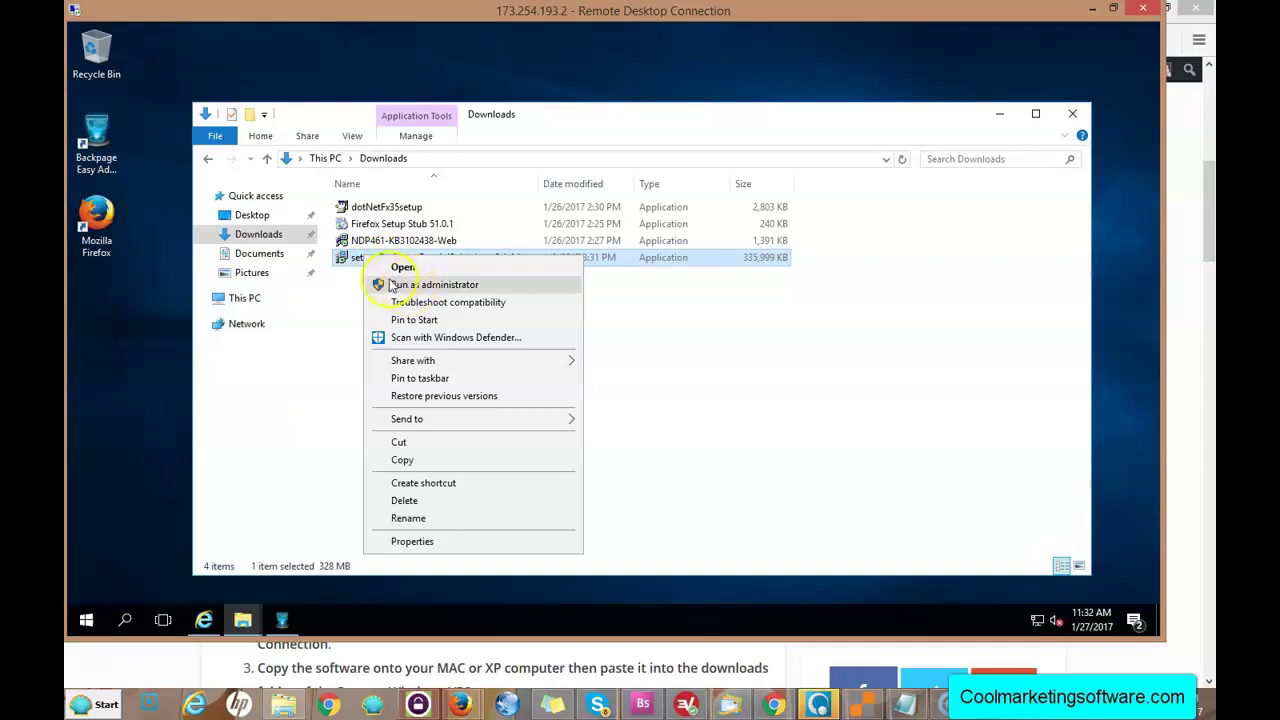
pyautogui.click(340, 292)
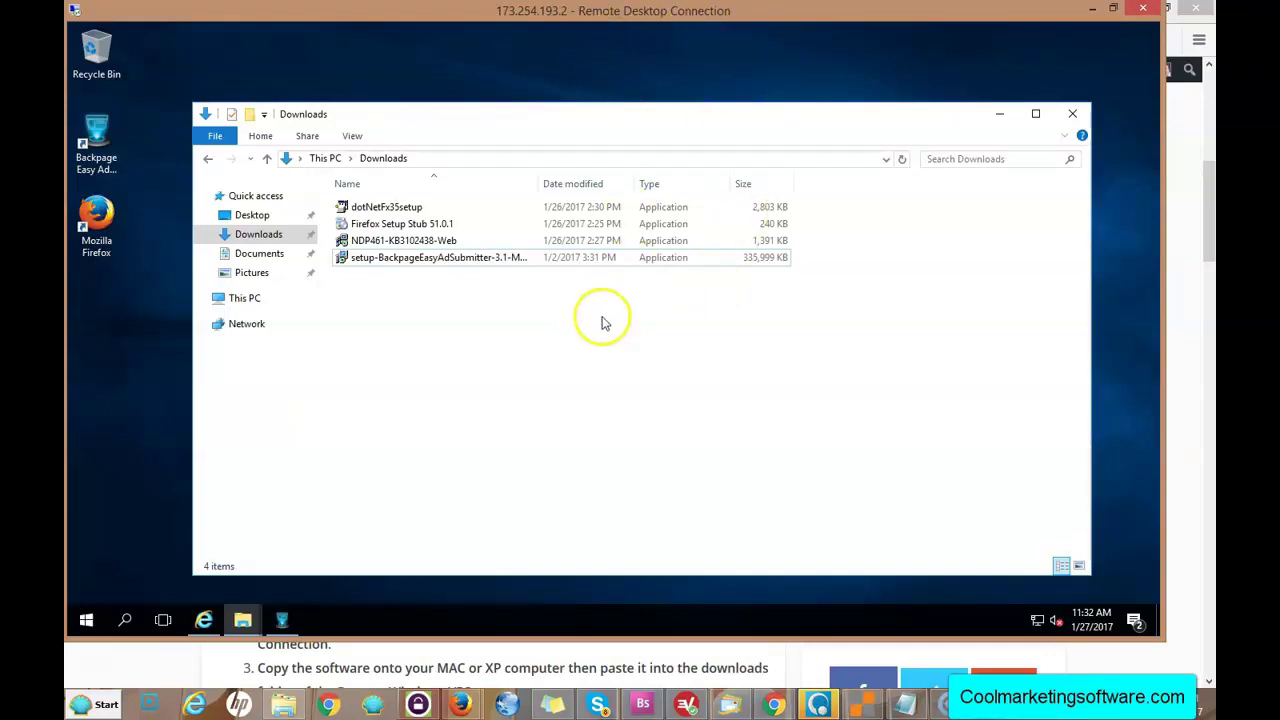
pyautogui.click(997, 114)
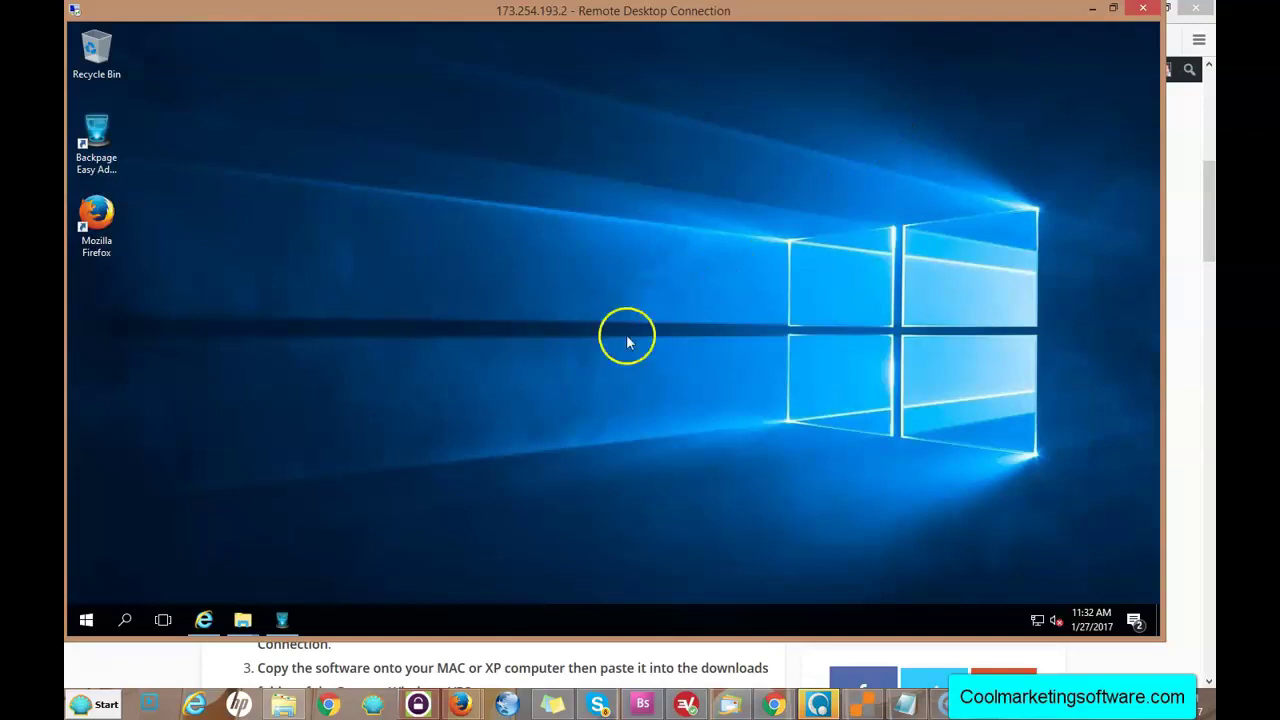
pyautogui.click(284, 617)
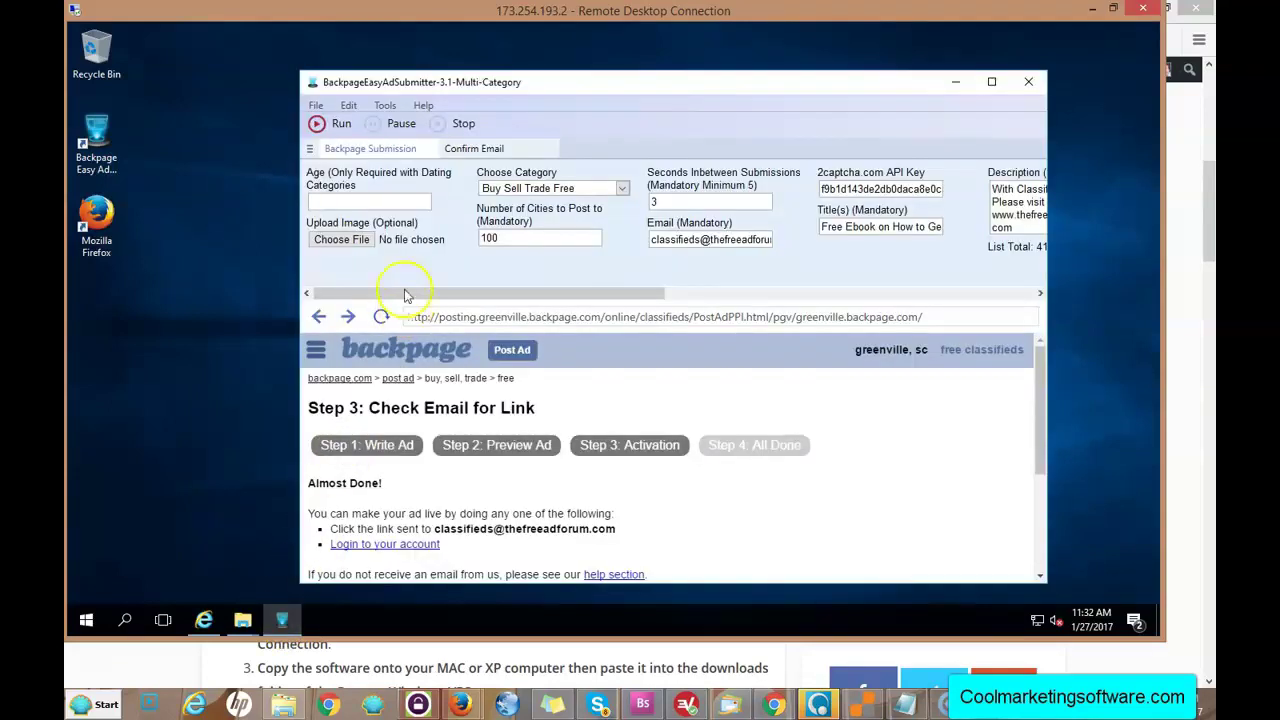
# Run the ad submitter and scroll its grid right to the Description and Proxies fields
pyautogui.click(341, 126)
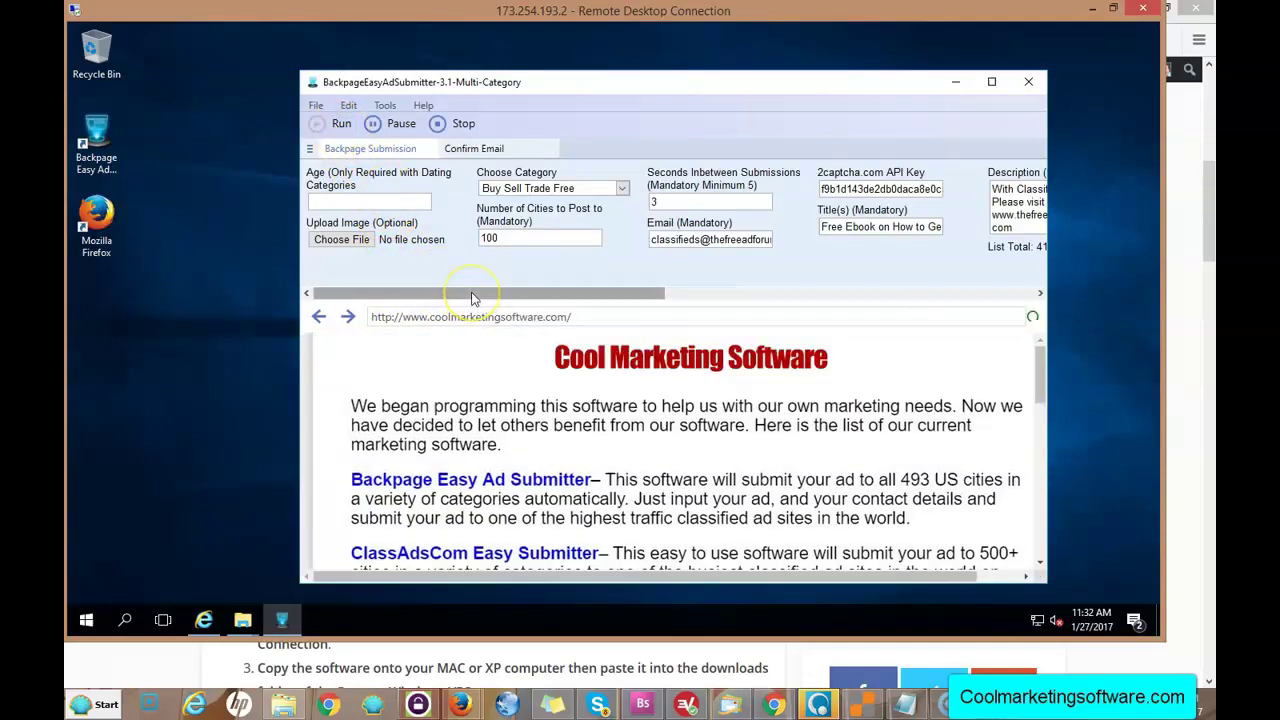
pyautogui.moveTo(474, 296); pyautogui.dragTo(640, 277)
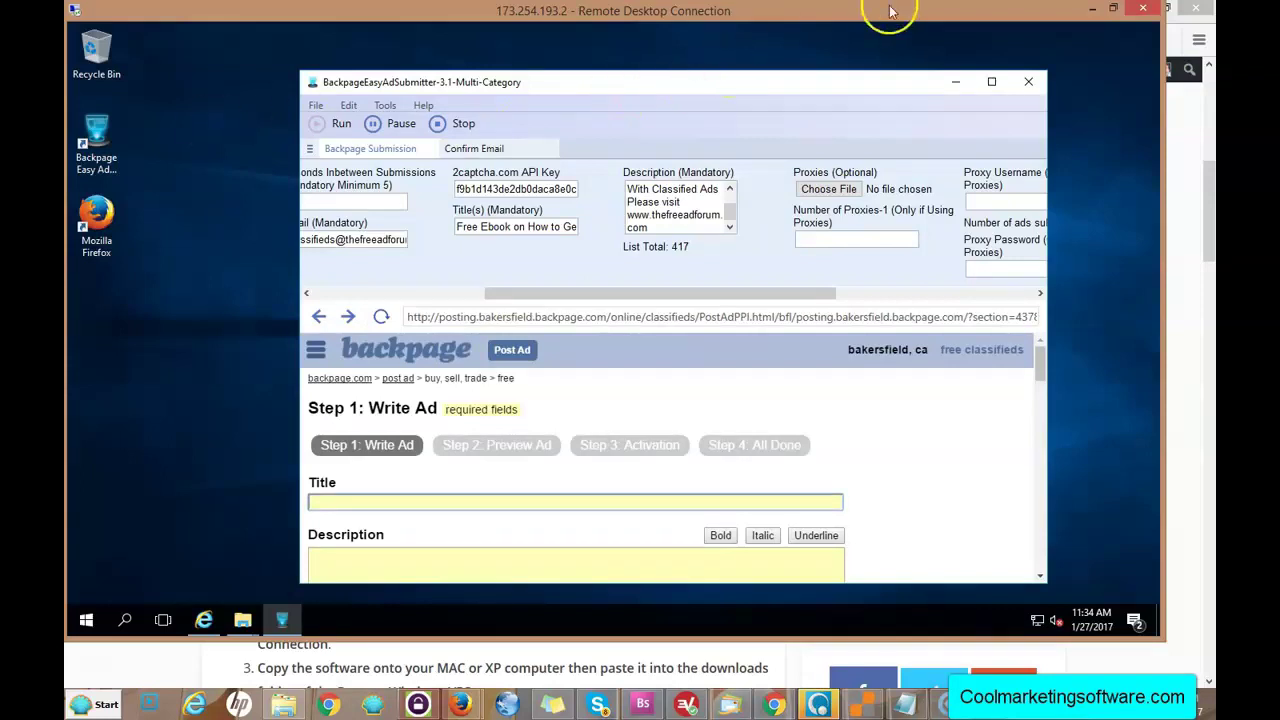
# Close the Remote Desktop window and confirm disconnecting while the submitter keeps running
pyautogui.click(1143, 10)
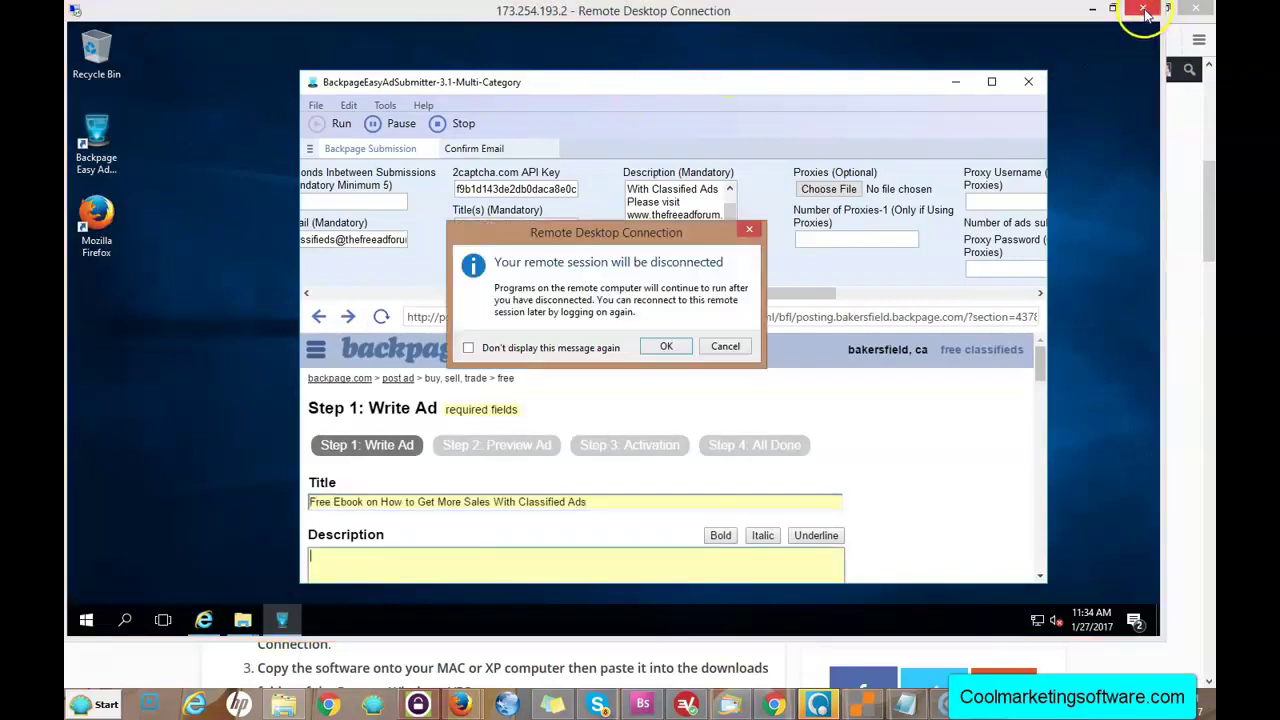
pyautogui.click(664, 348)
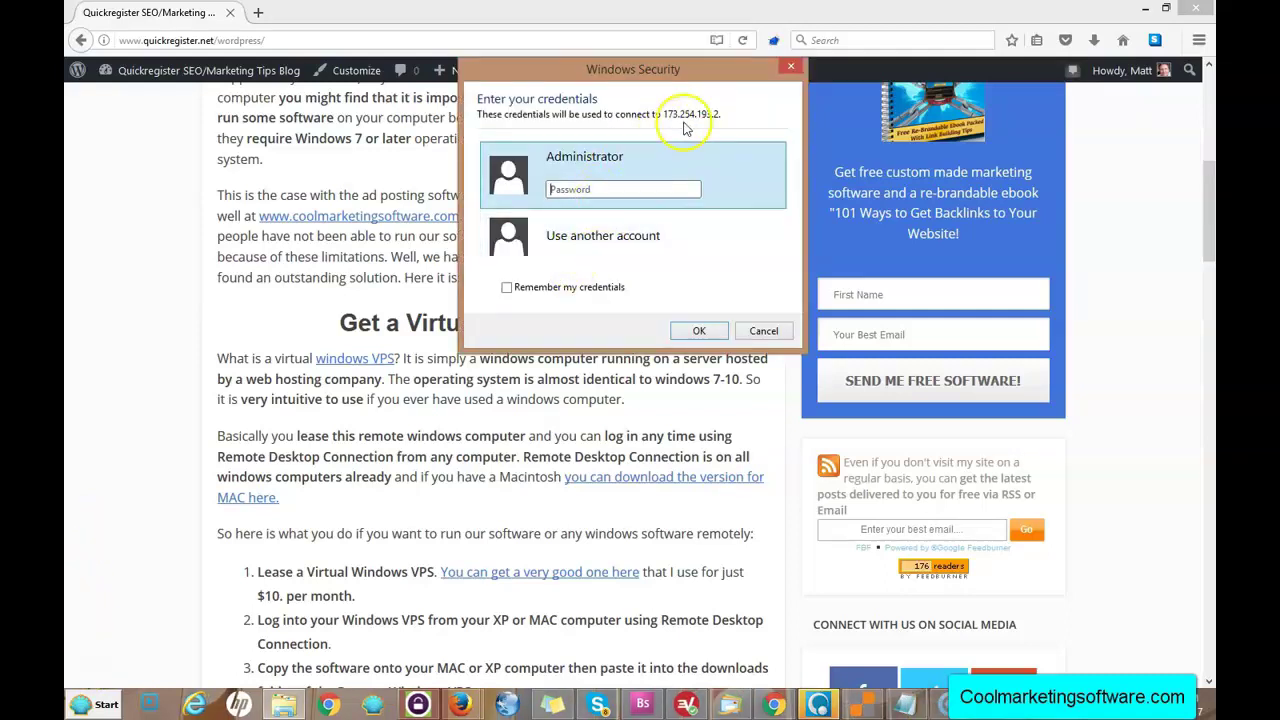
# Paste the administrator password, submit it, and accept the certificate warning to reconnect to 173.254.193.2
pyautogui.rightClick(566, 188)
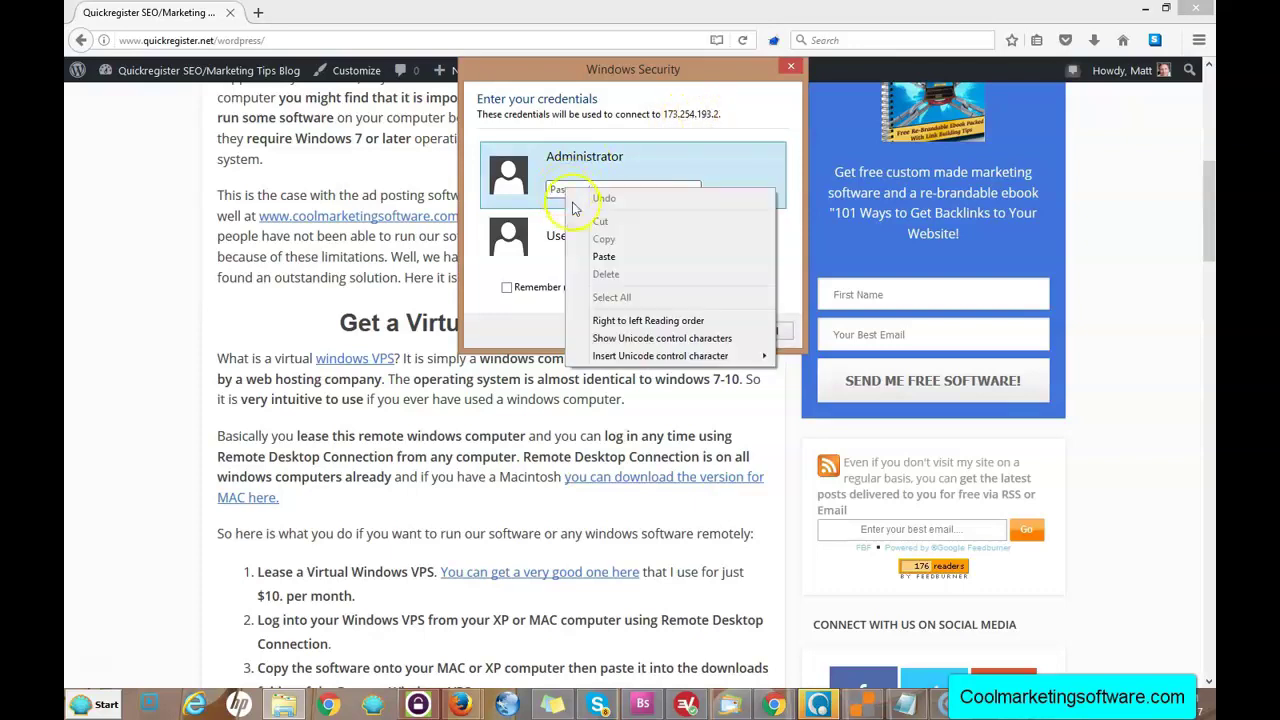
pyautogui.click(600, 258)
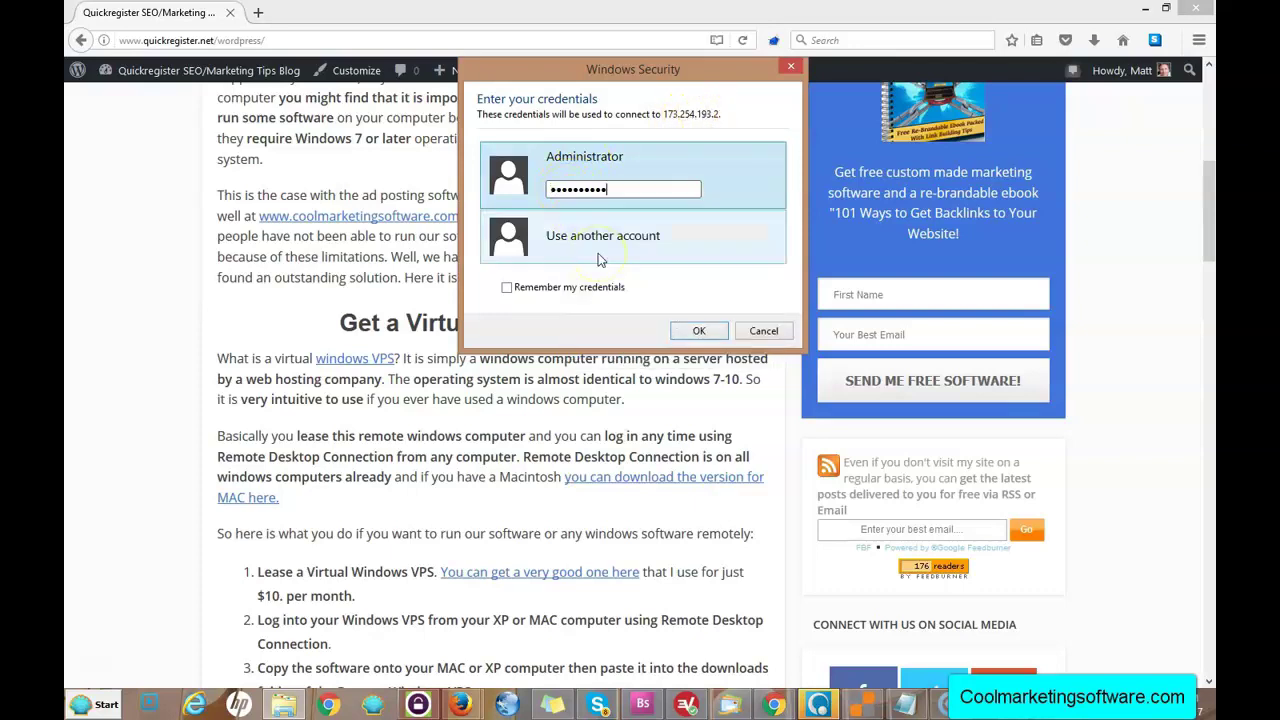
pyautogui.click(699, 333)
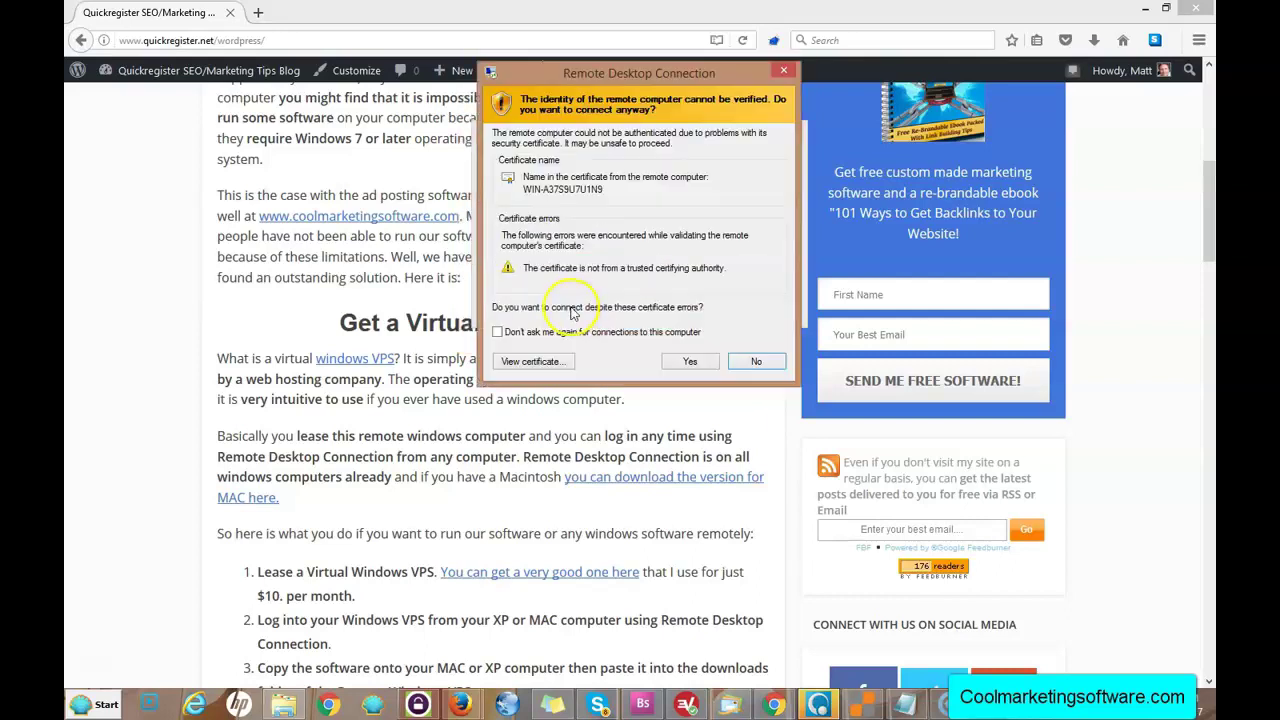
pyautogui.click(688, 360)
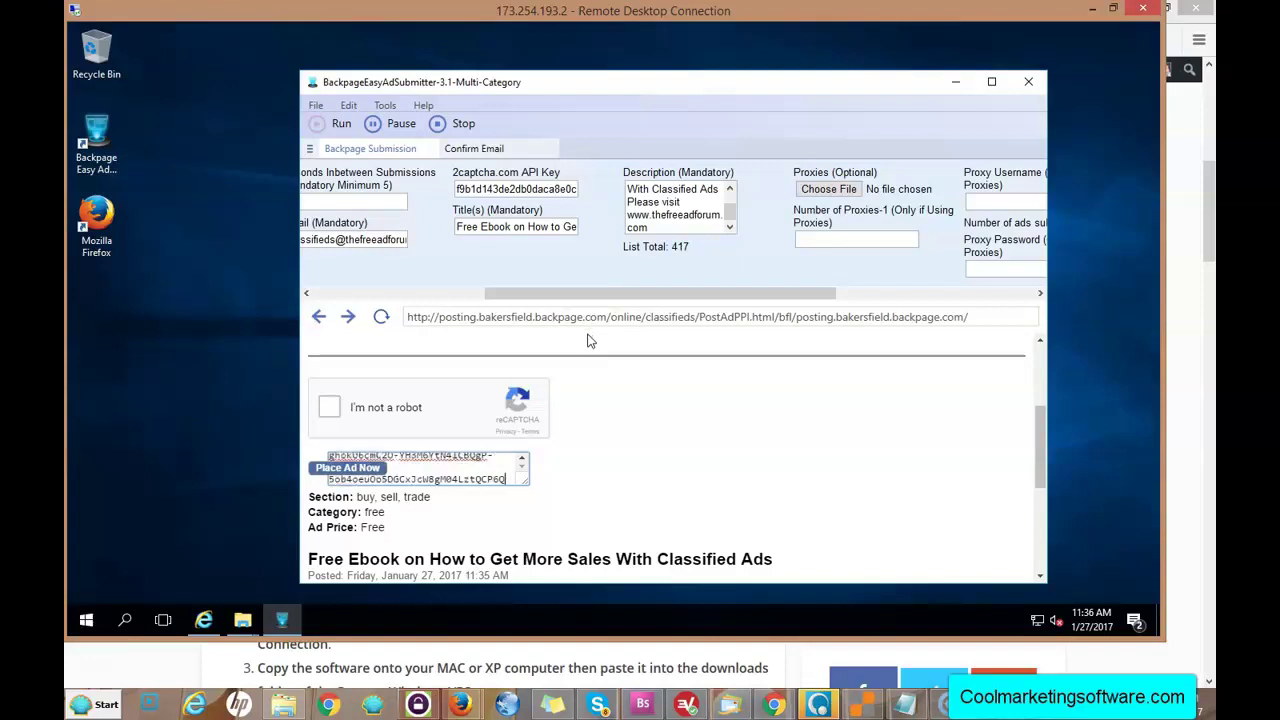
# Stop the submitter's automatic ad submissions and close the Remote Desktop session
pyautogui.click(479, 140)
pyautogui.click(300, 309)
pyautogui.click(884, 320)
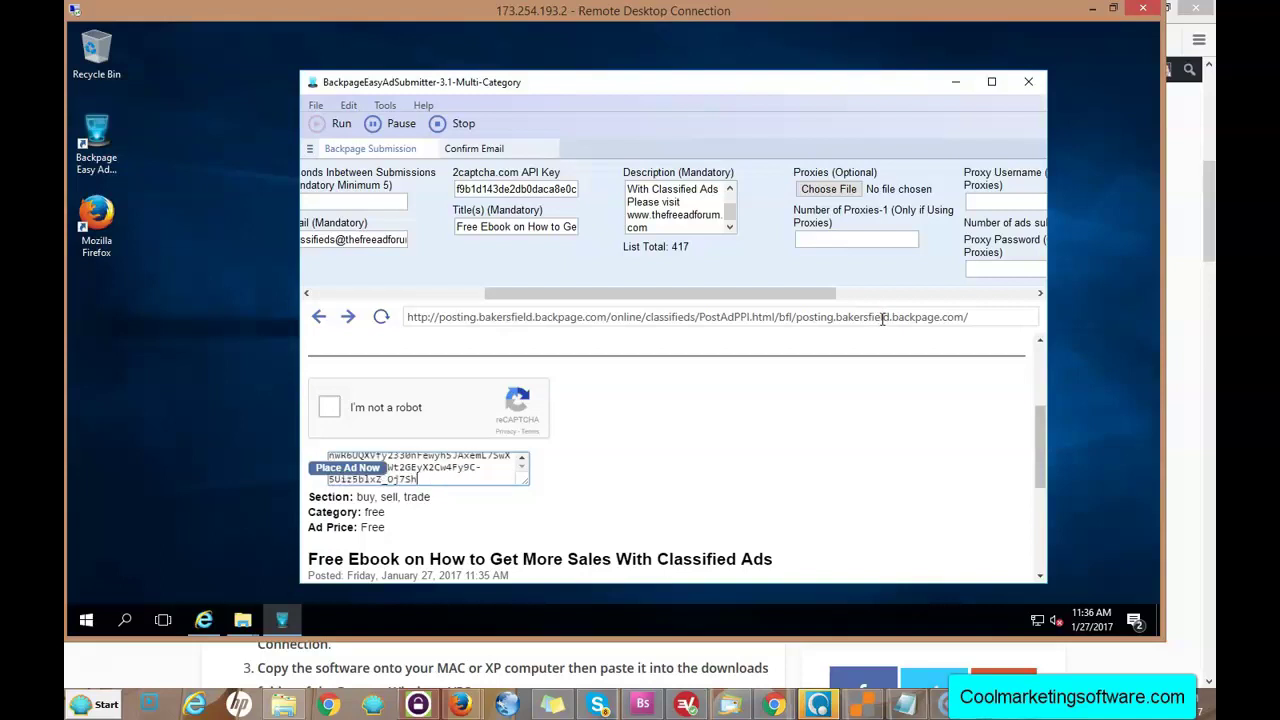
pyautogui.click(463, 126)
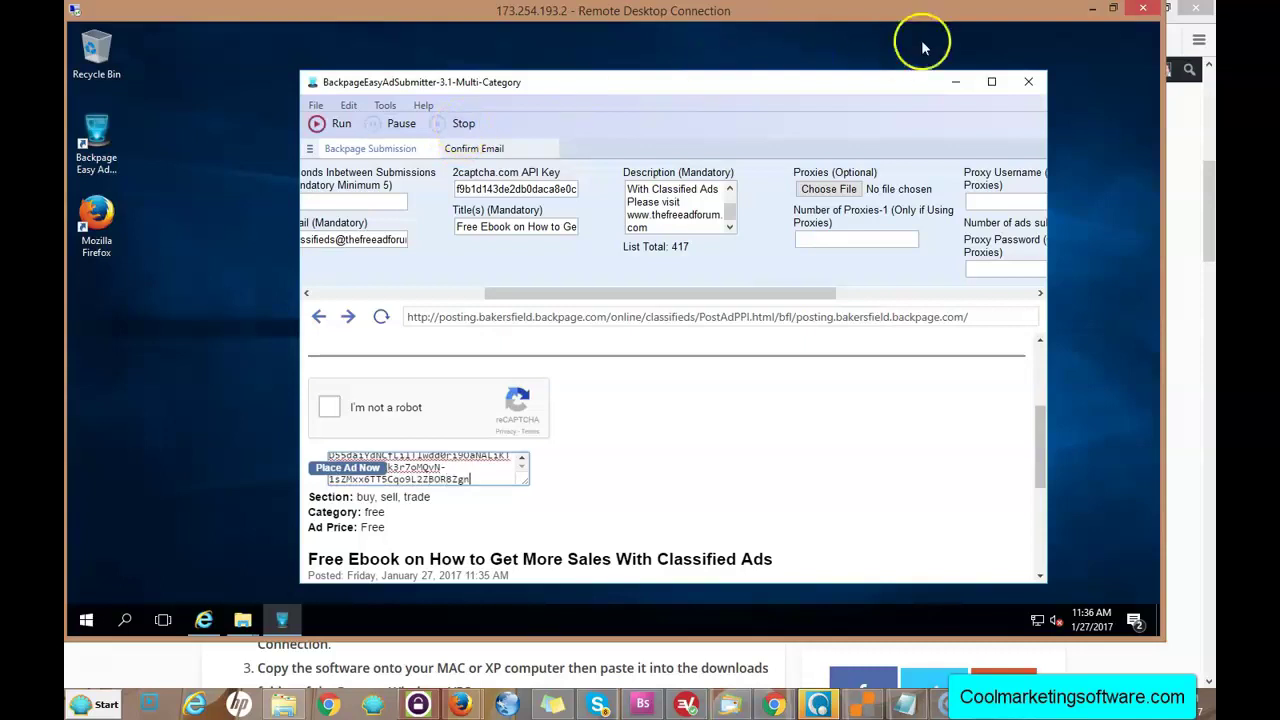
pyautogui.click(1145, 10)
pyautogui.click(666, 347)
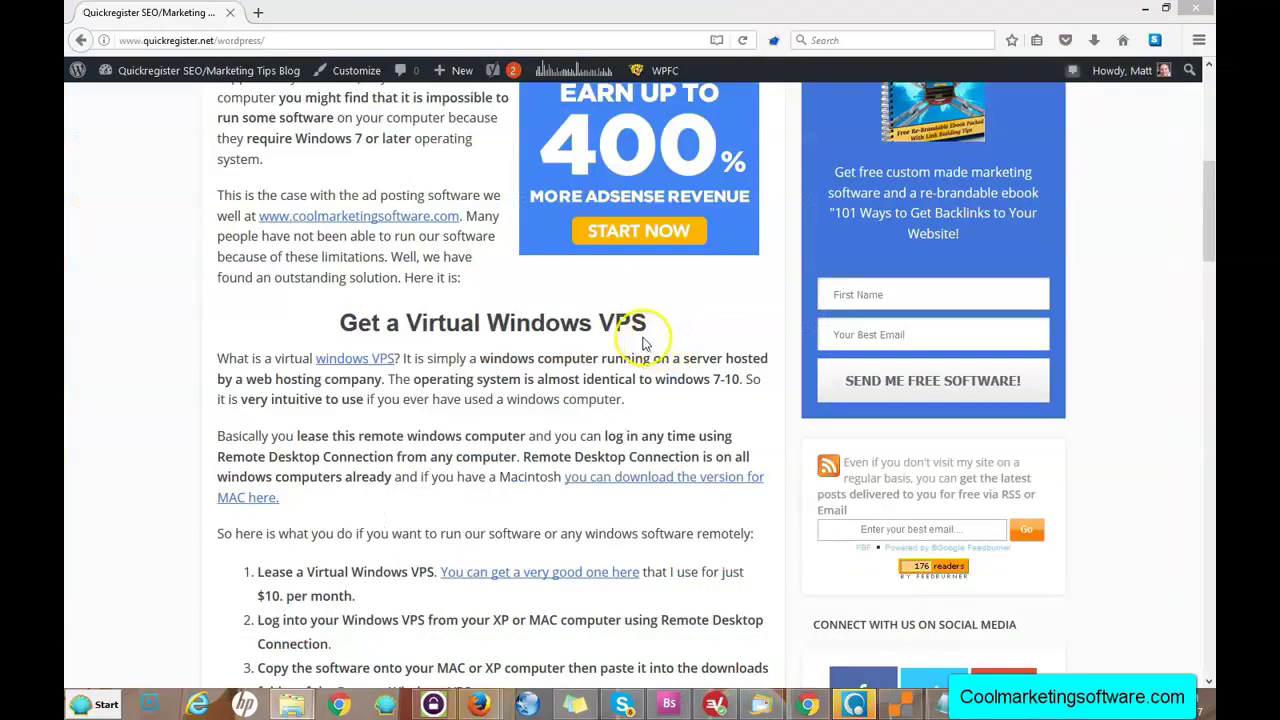
pyautogui.moveTo(1210, 210); pyautogui.dragTo(1210, 176)
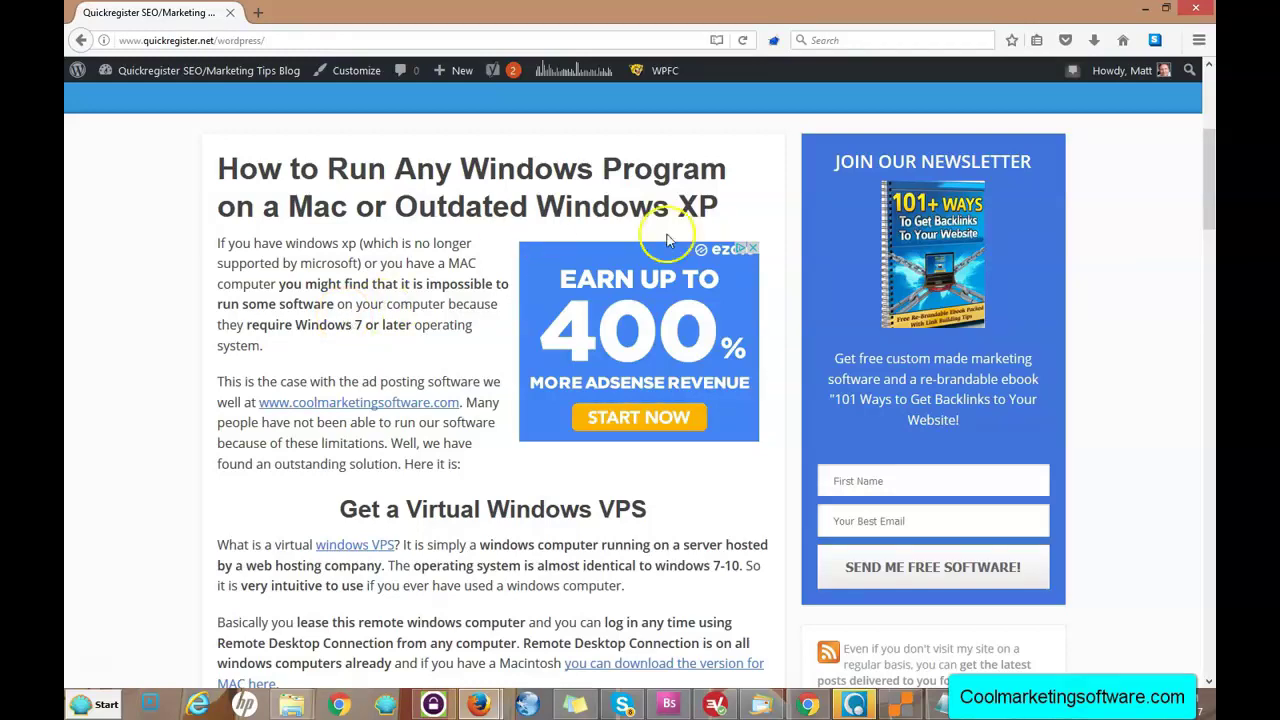
pyautogui.scroll(-3, 1210, 205)
pyautogui.moveTo(1210, 205); pyautogui.dragTo(1202, 163)
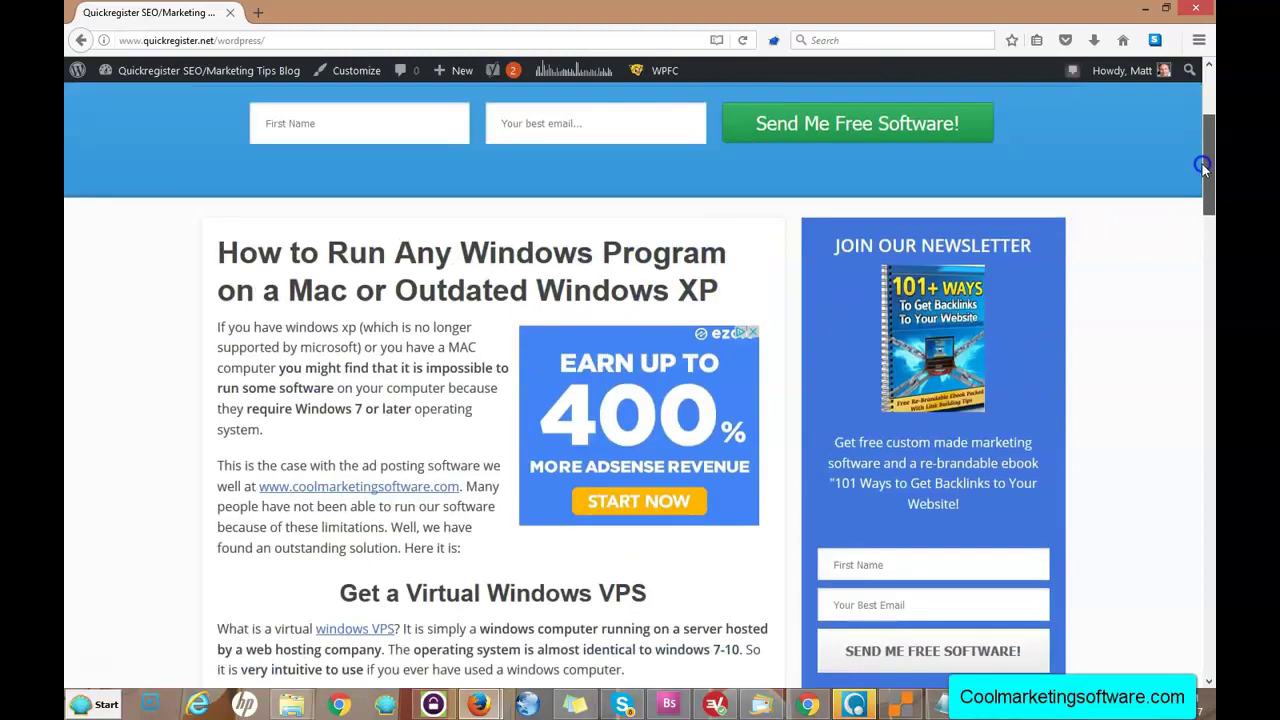